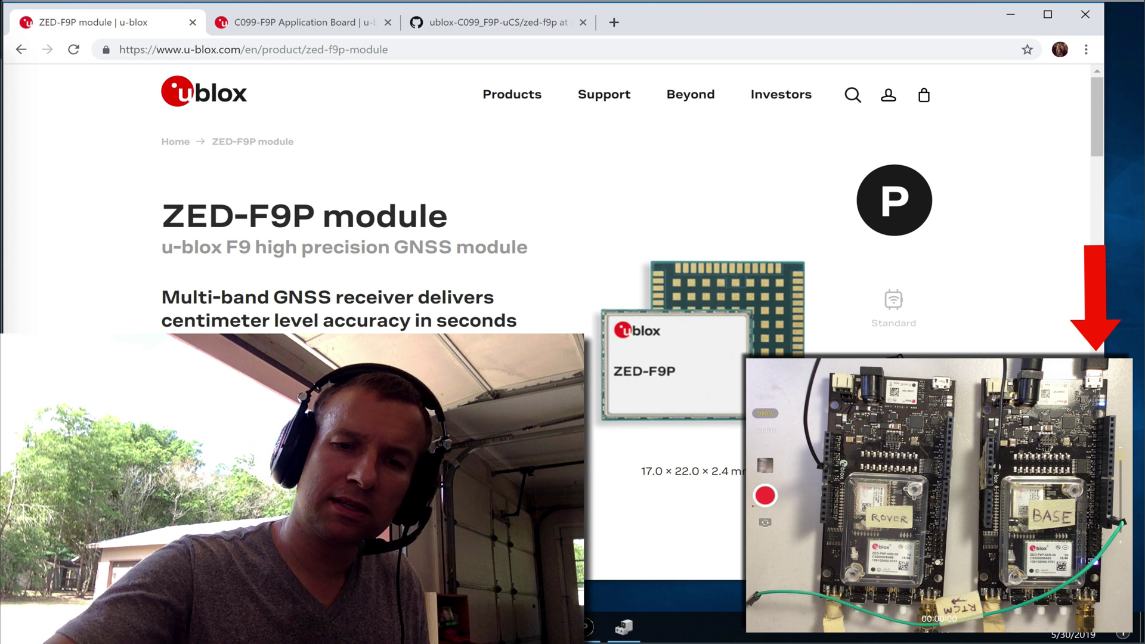
Step: Bring Windows Device Manager in front of the ZED-F9P product page in Chrome
click(624, 629)
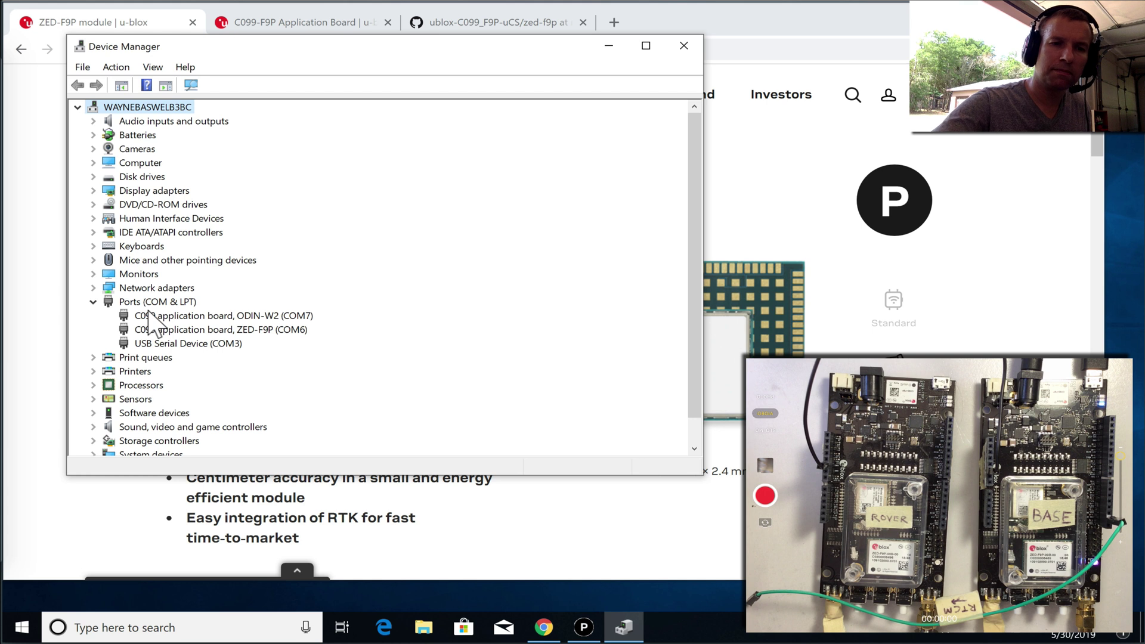
Step: Check the boards' ports under Ports (COM & LPT), select USB Serial Device (COM3), and minimize Device Manager
click(123, 301)
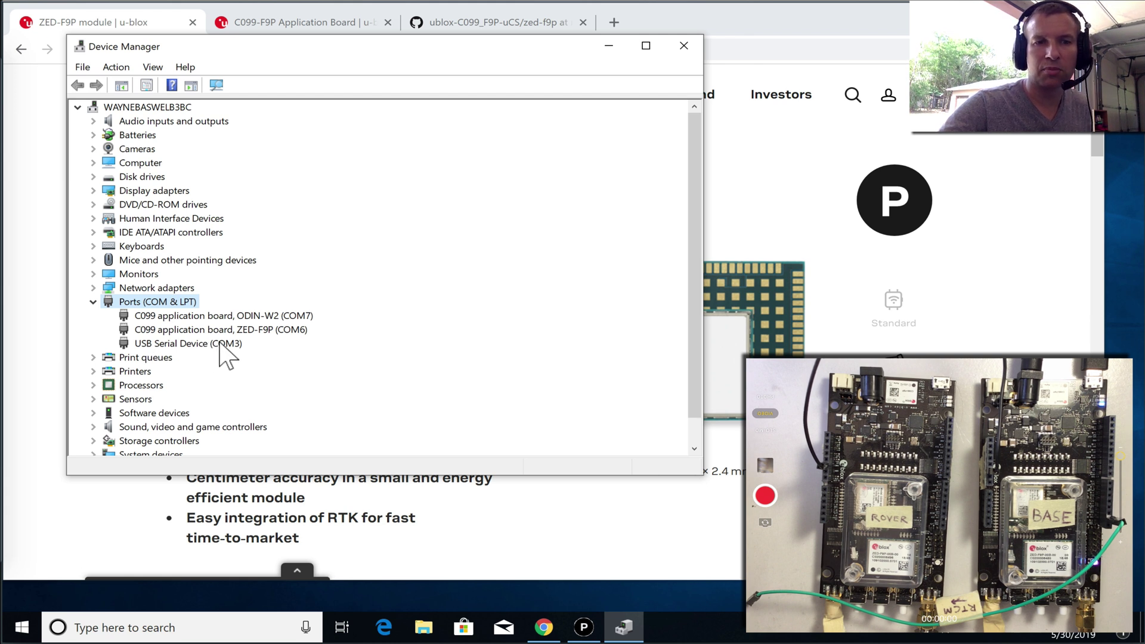
click(199, 344)
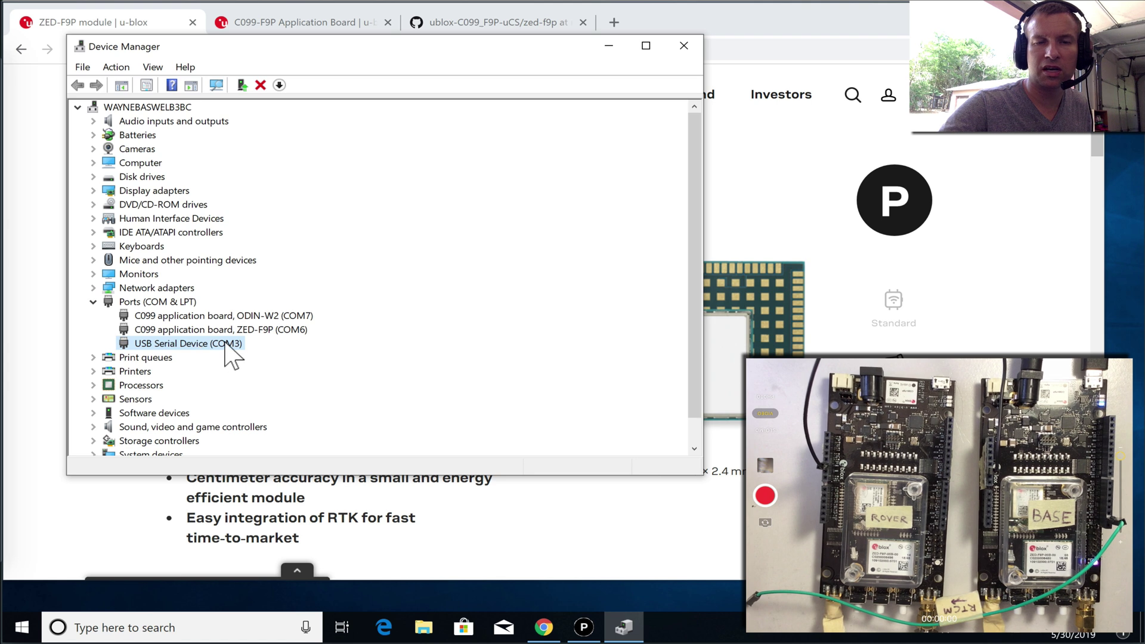
click(609, 46)
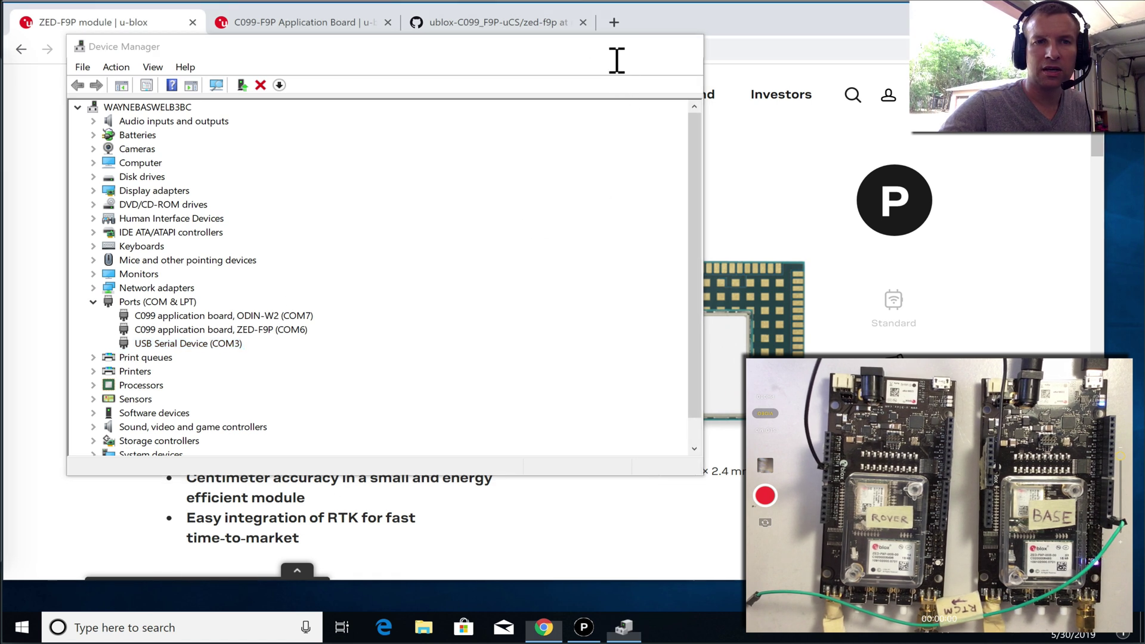
Step: Switch to u-center and connect to the receiver on COM3 at 9600 baud
click(583, 627)
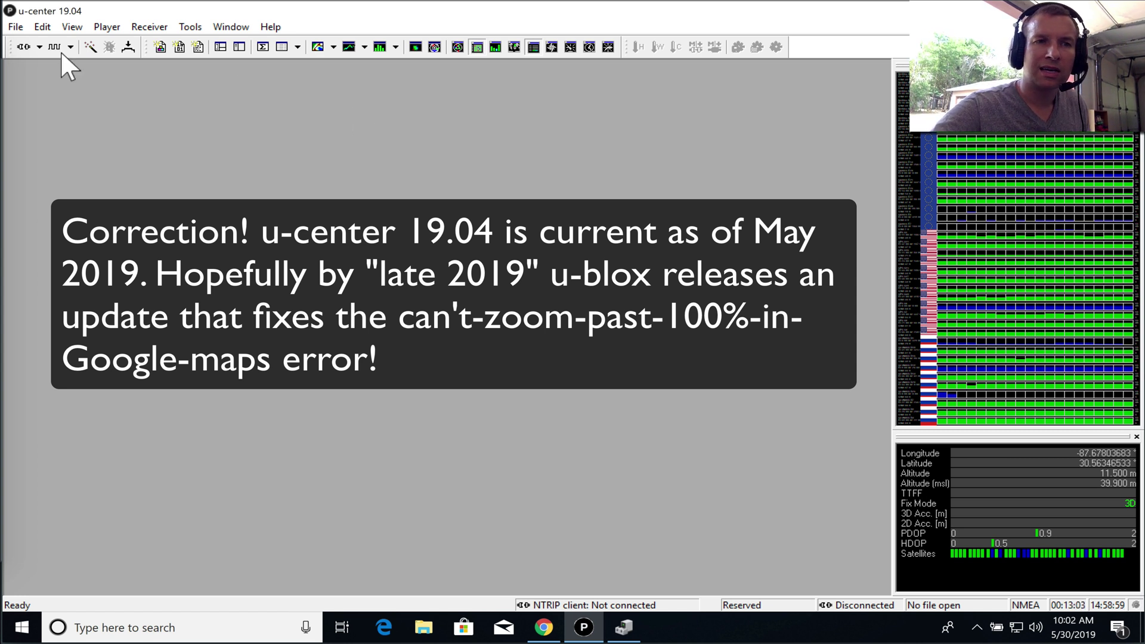
click(34, 44)
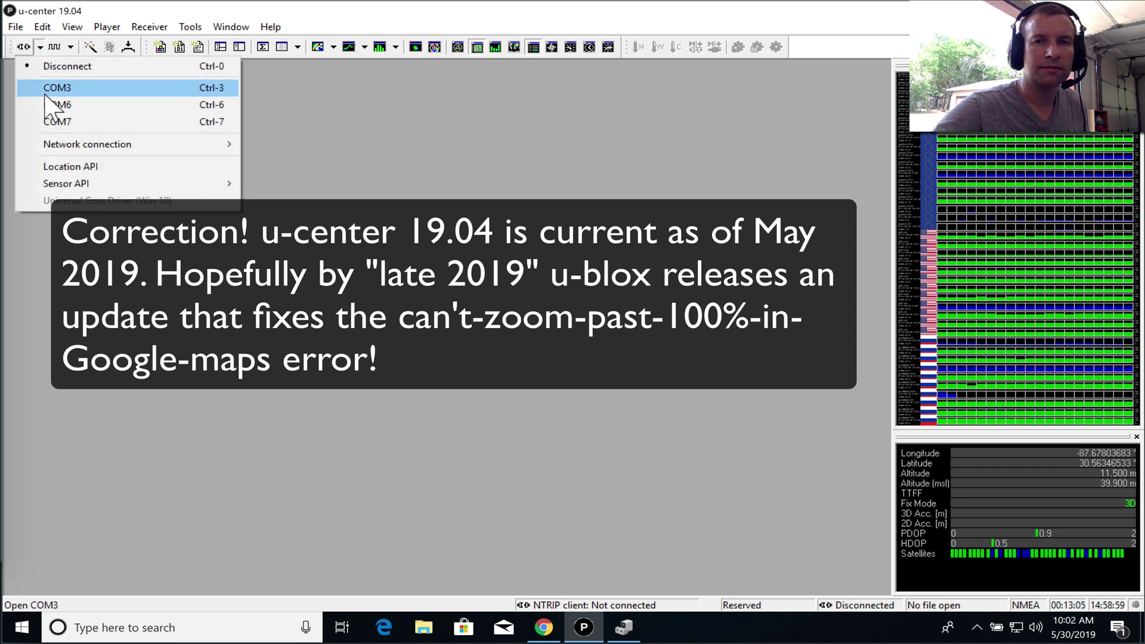
click(42, 91)
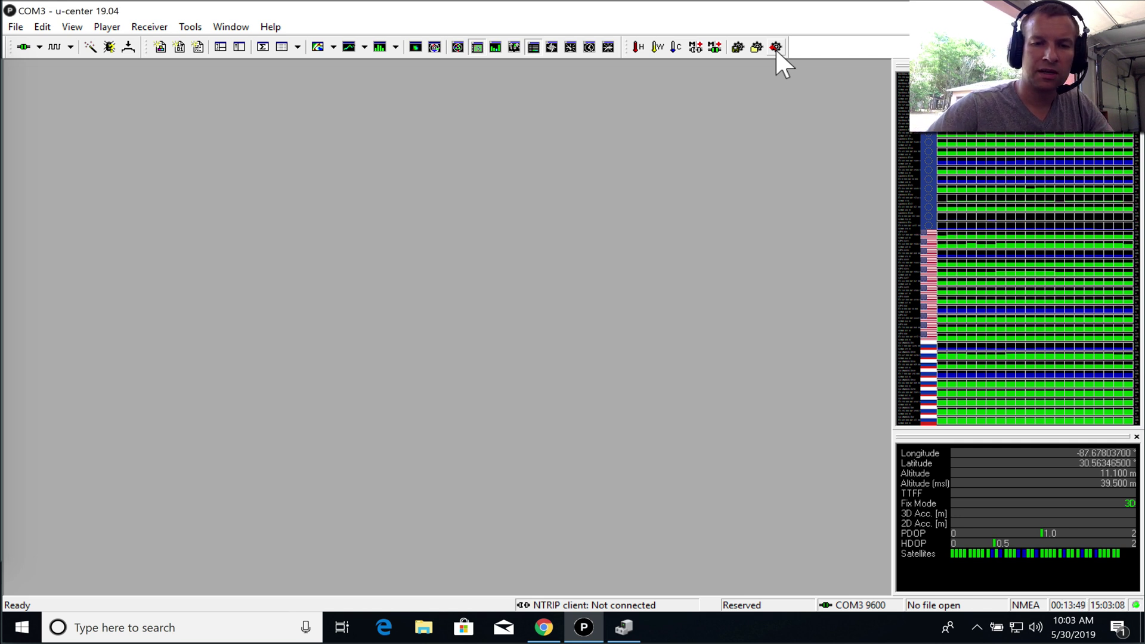
click(553, 626)
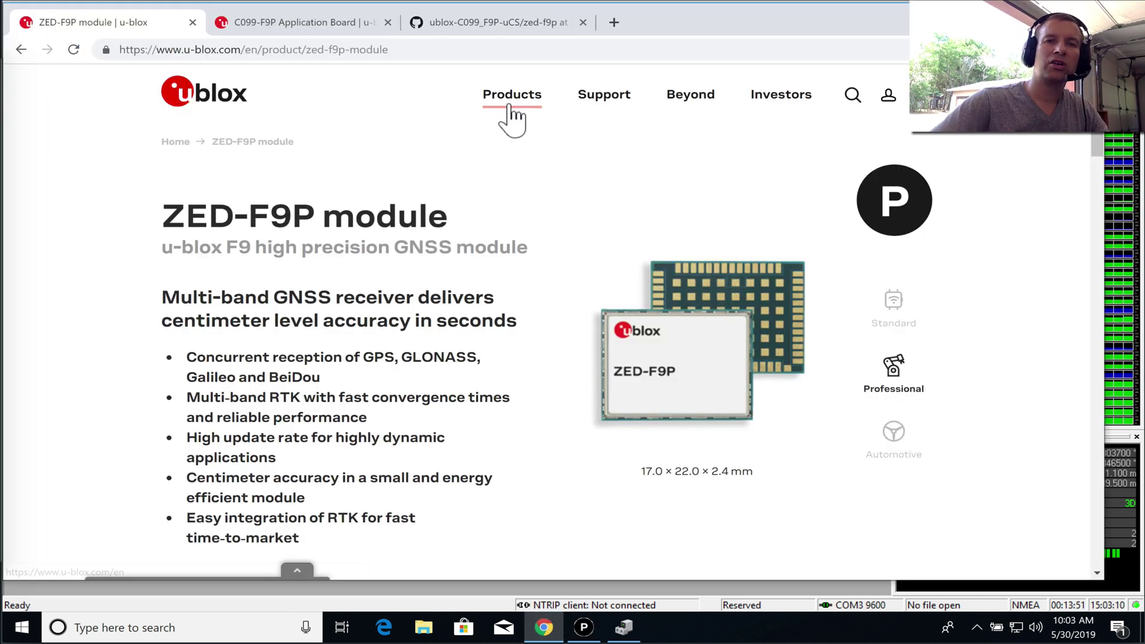
click(500, 36)
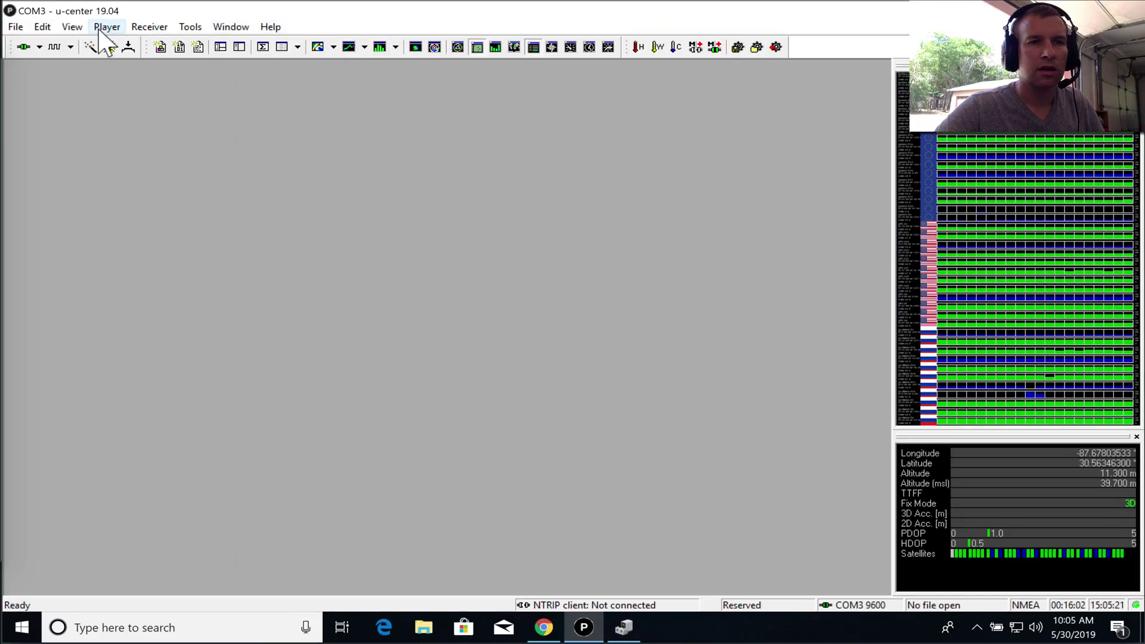
Step: Open the Generation 9 Advanced Configuration view and maximize it
click(69, 29)
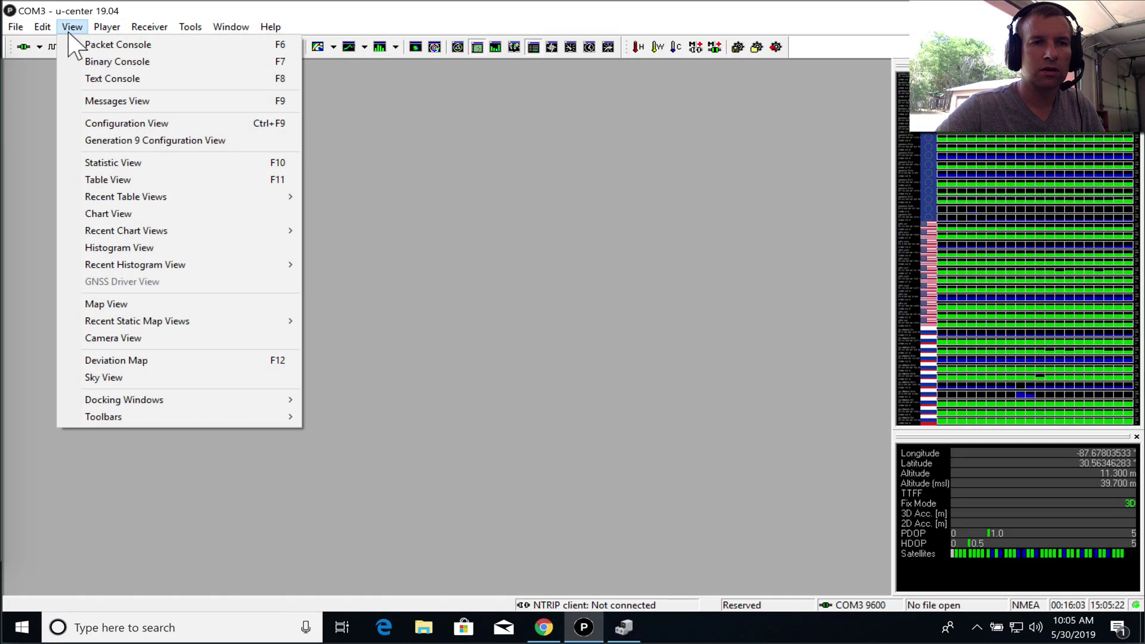
click(154, 141)
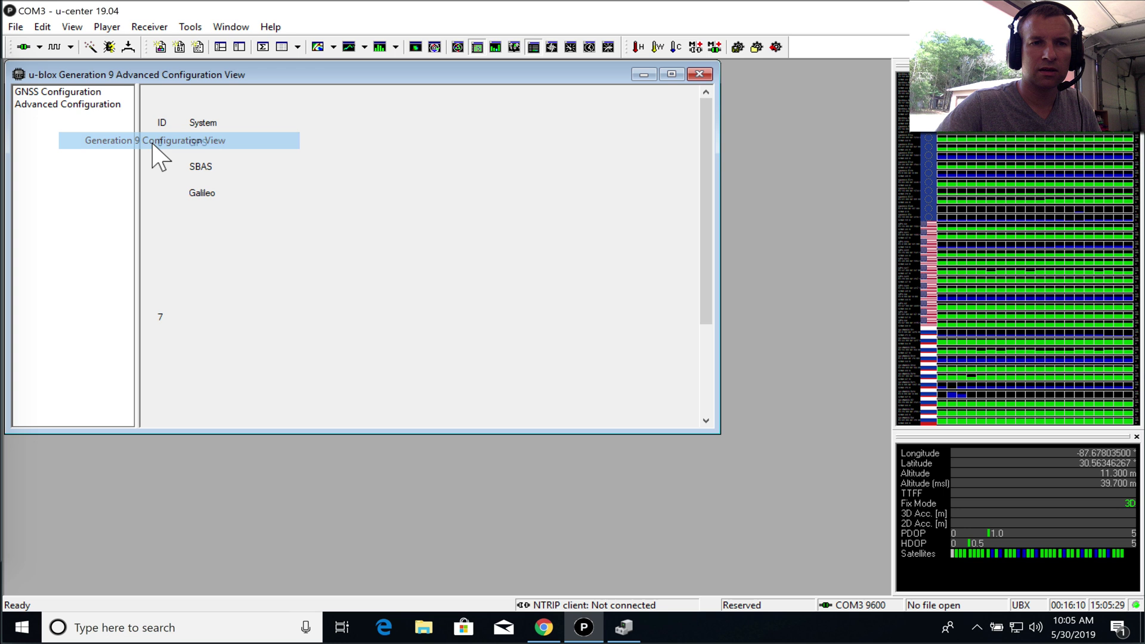
click(82, 105)
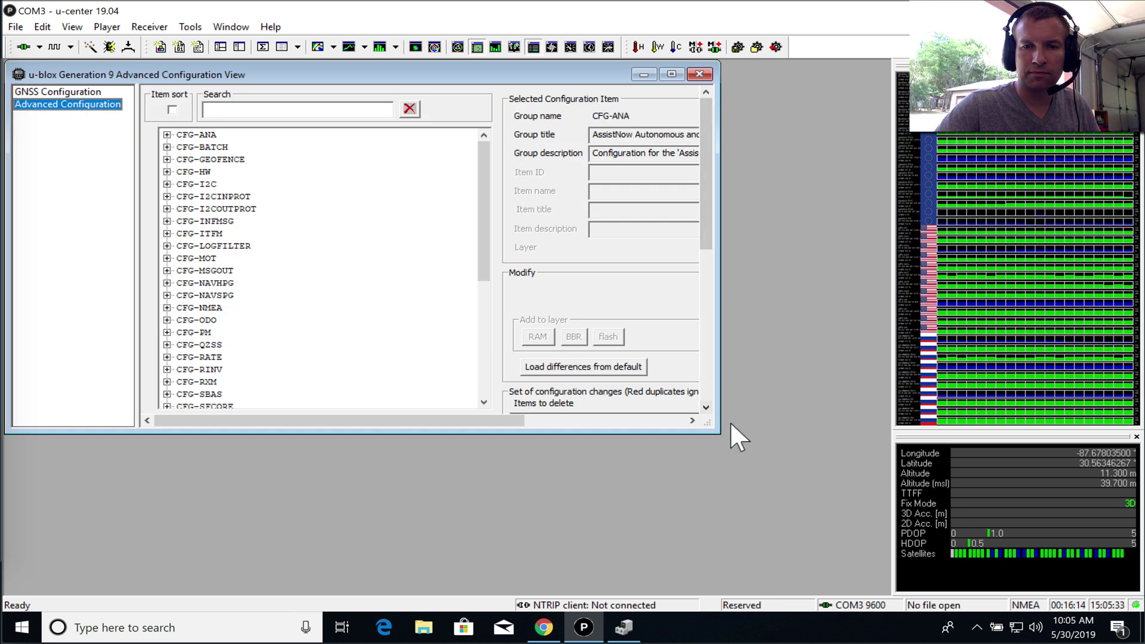
click(672, 74)
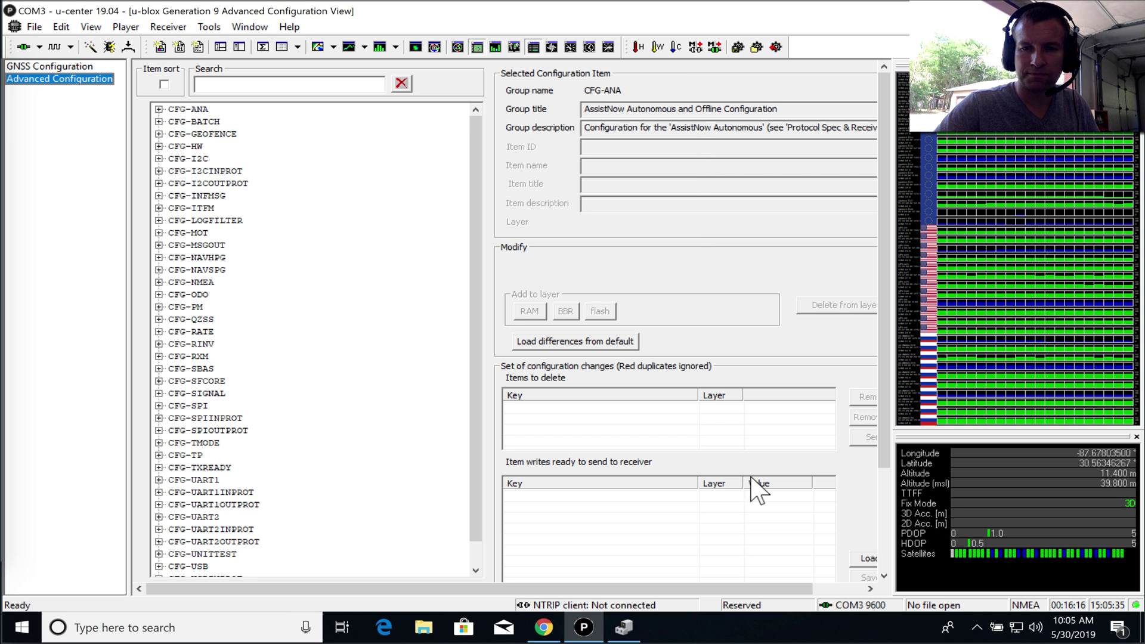
drag(730, 588, 783, 589)
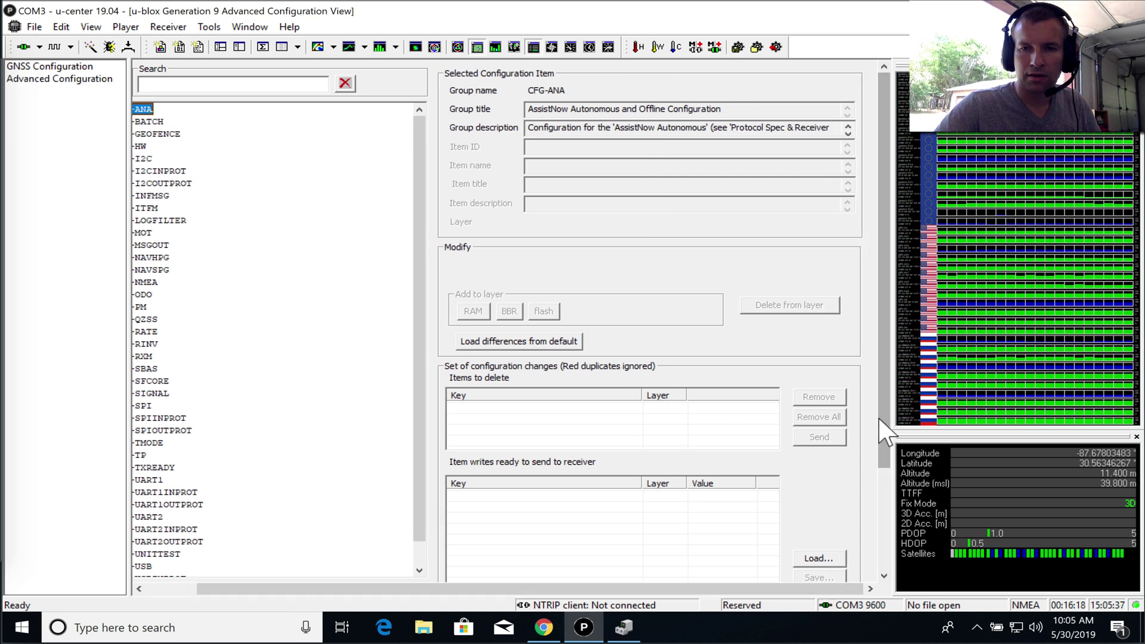
drag(884, 429, 887, 486)
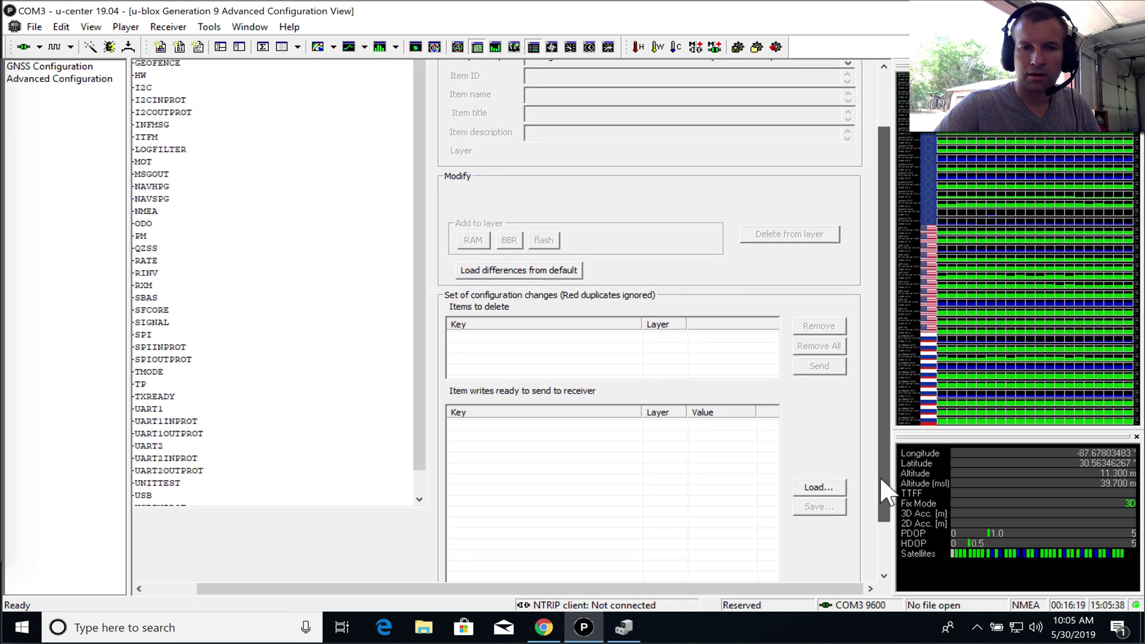
Step: Load the F9P Base config C99 file into the configuration write list
click(823, 485)
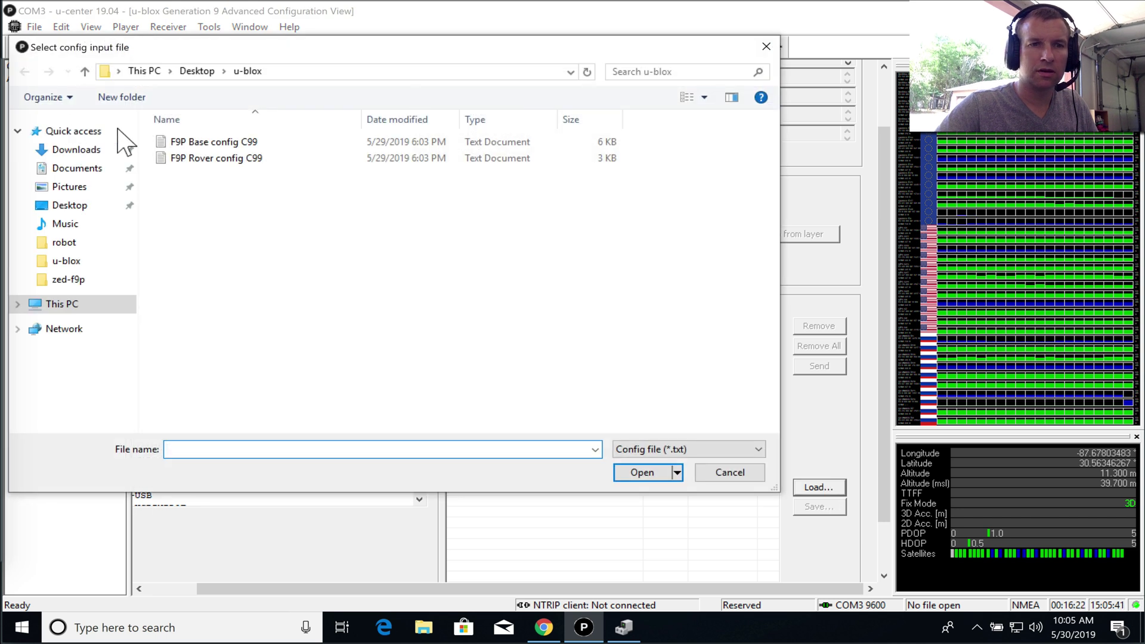
click(205, 148)
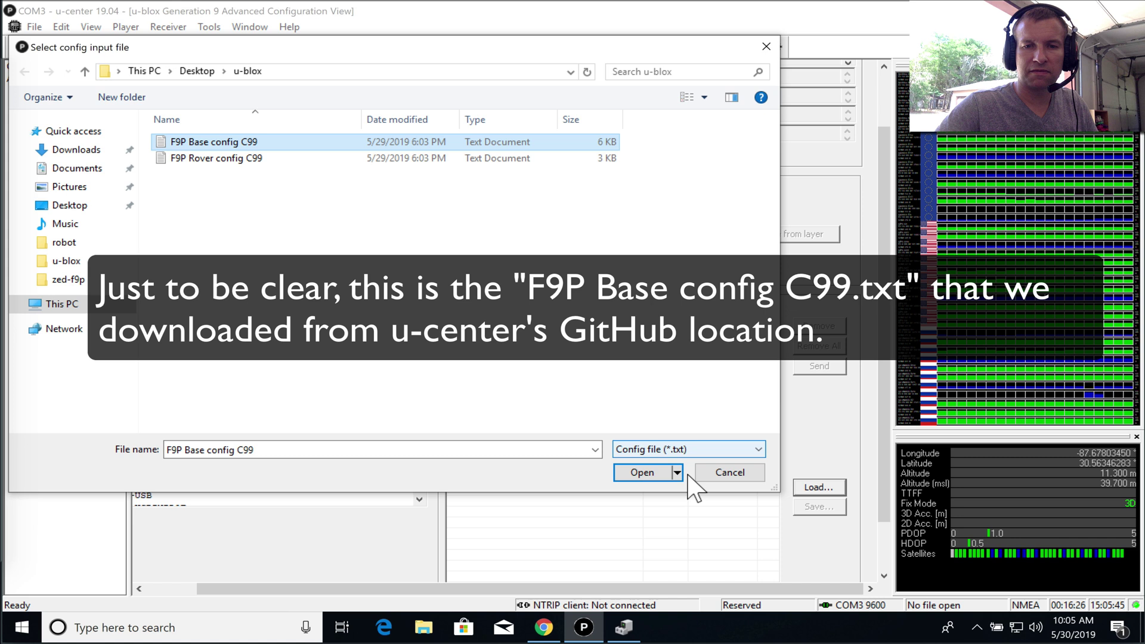
click(647, 474)
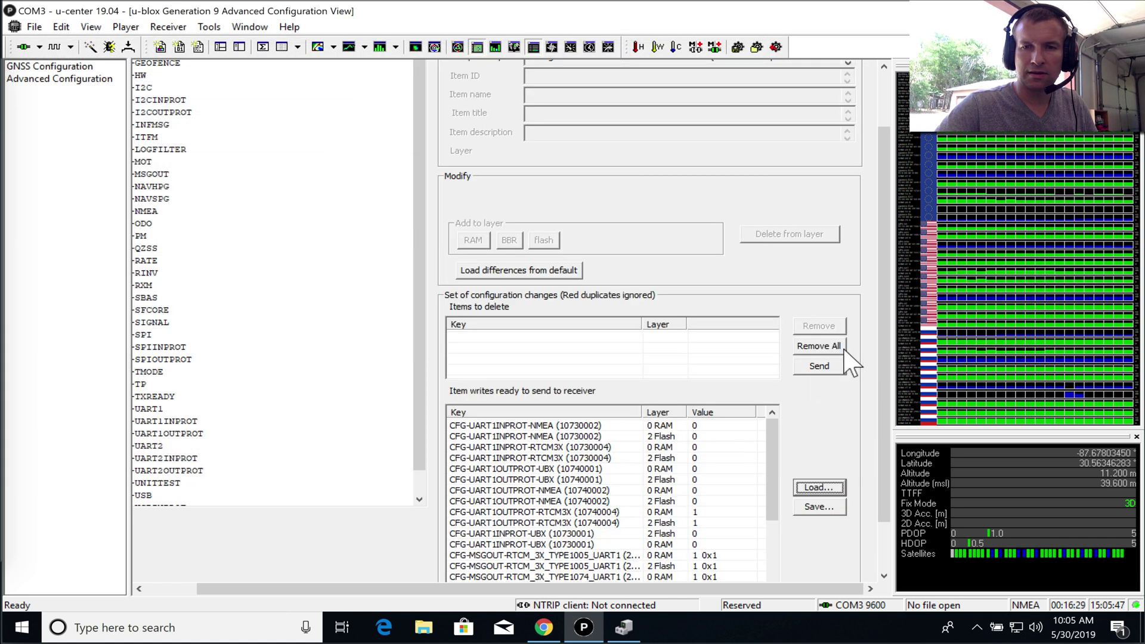
Step: Send the queued base writes (RTCM 3X, NAV-SVIN, UART1 baud 460800) and confirm all are ticked
drag(888, 327, 887, 403)
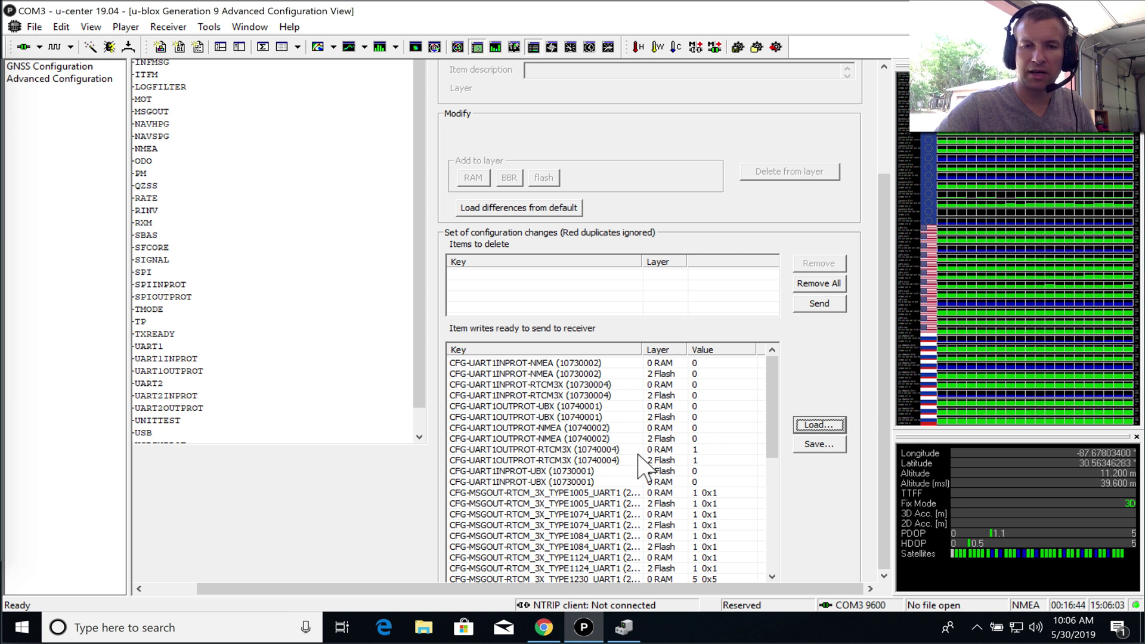
click(820, 307)
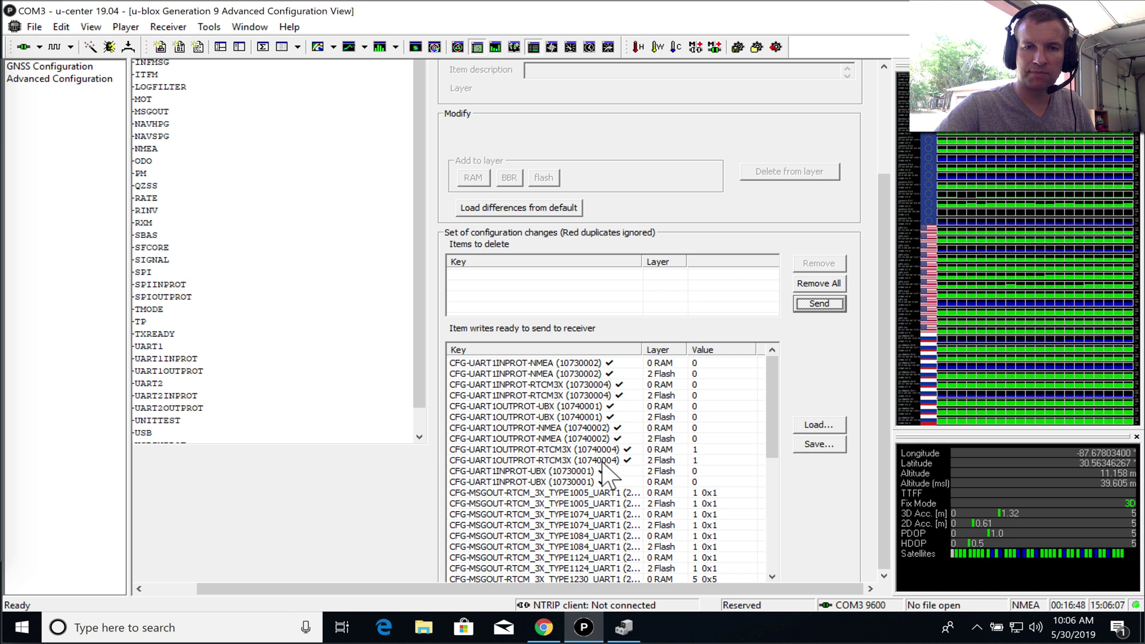
drag(643, 350, 679, 351)
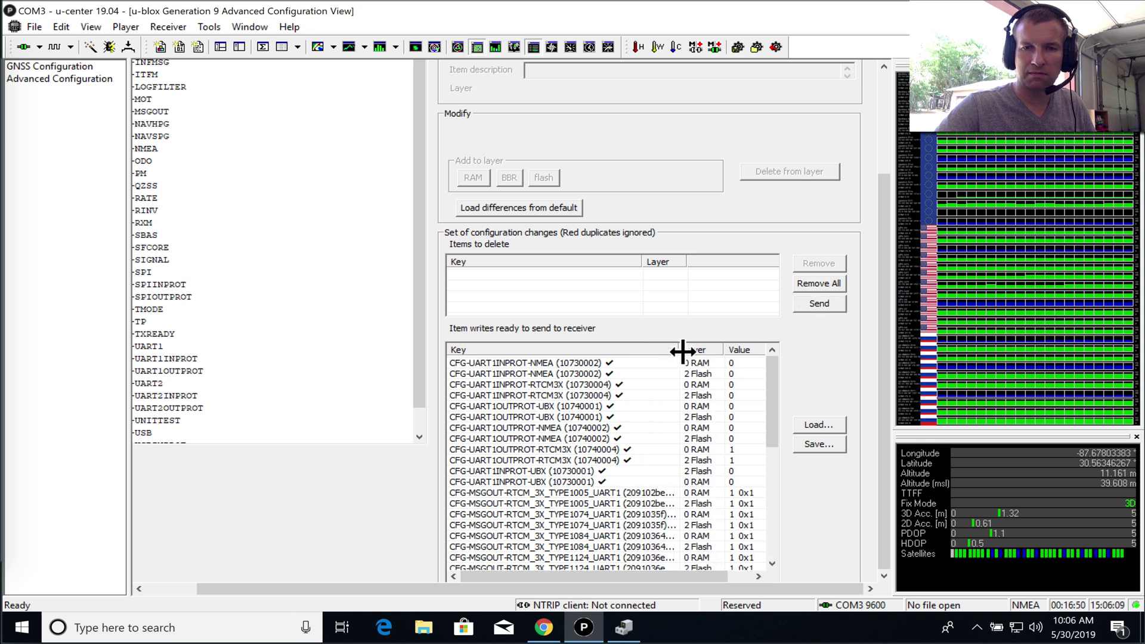
drag(769, 370, 772, 514)
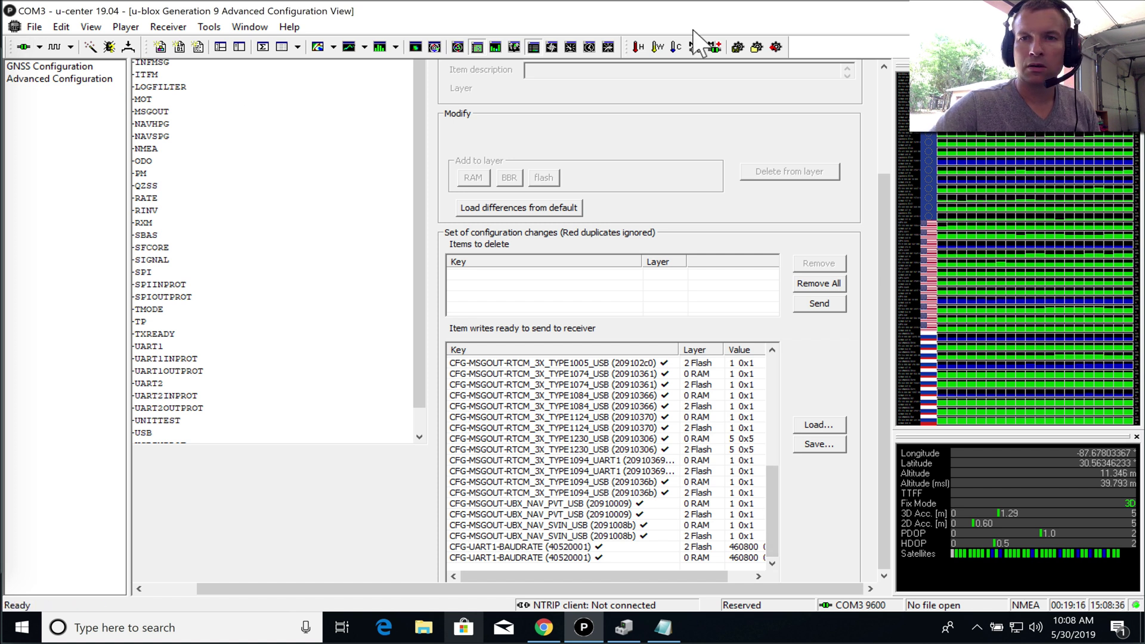
Step: Cascade and close the Generation 9 view, then open the Configuration View
click(250, 30)
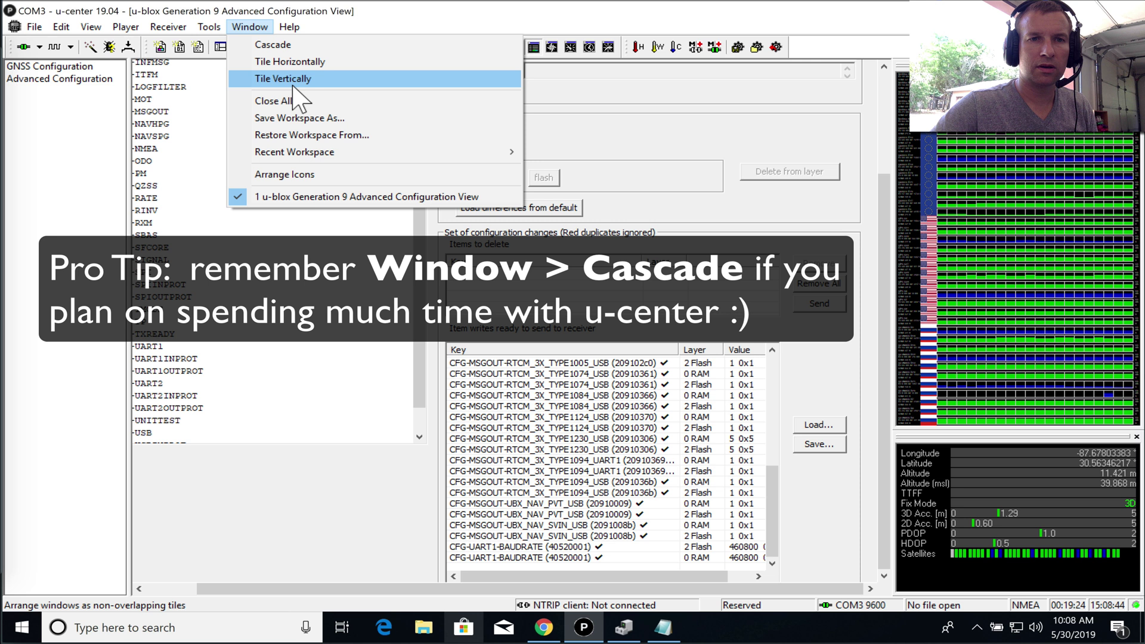
click(290, 45)
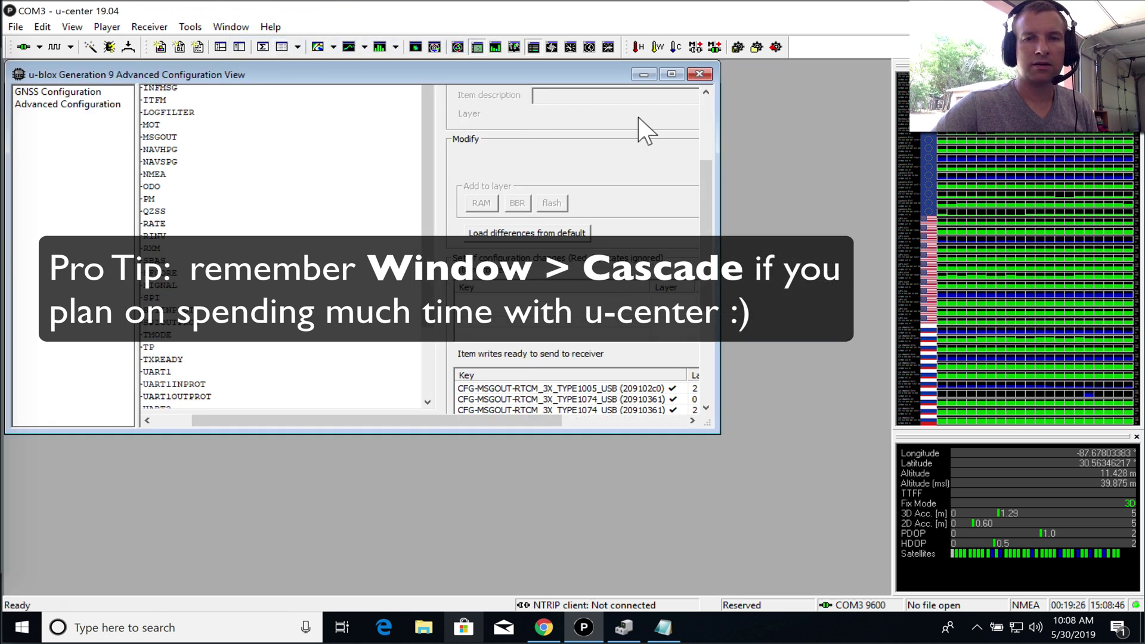
click(700, 74)
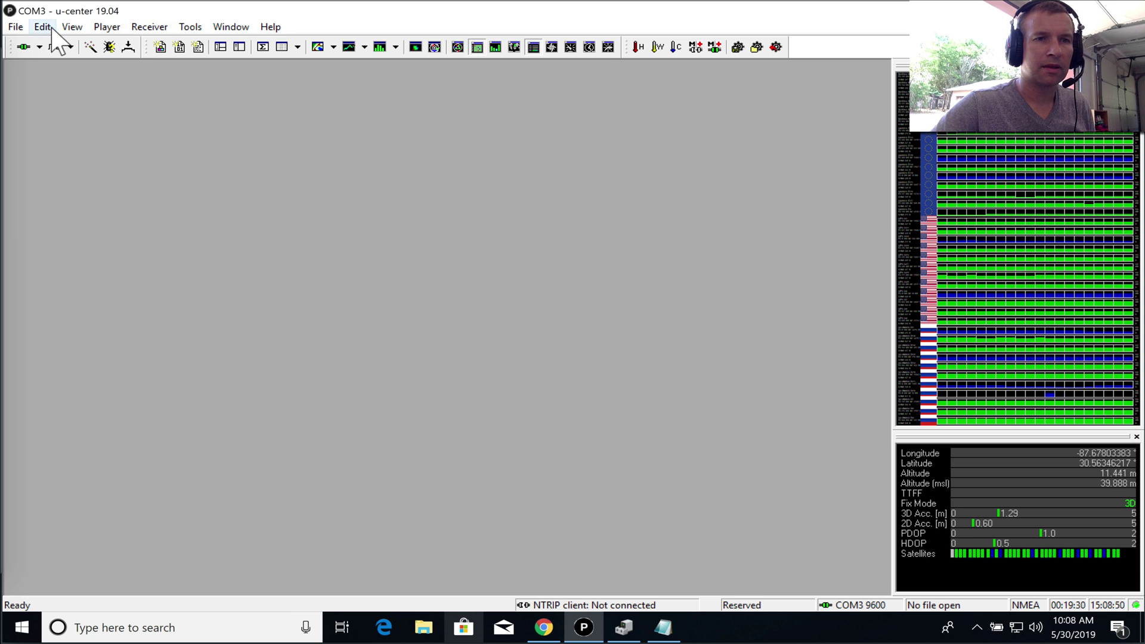
click(70, 28)
click(125, 122)
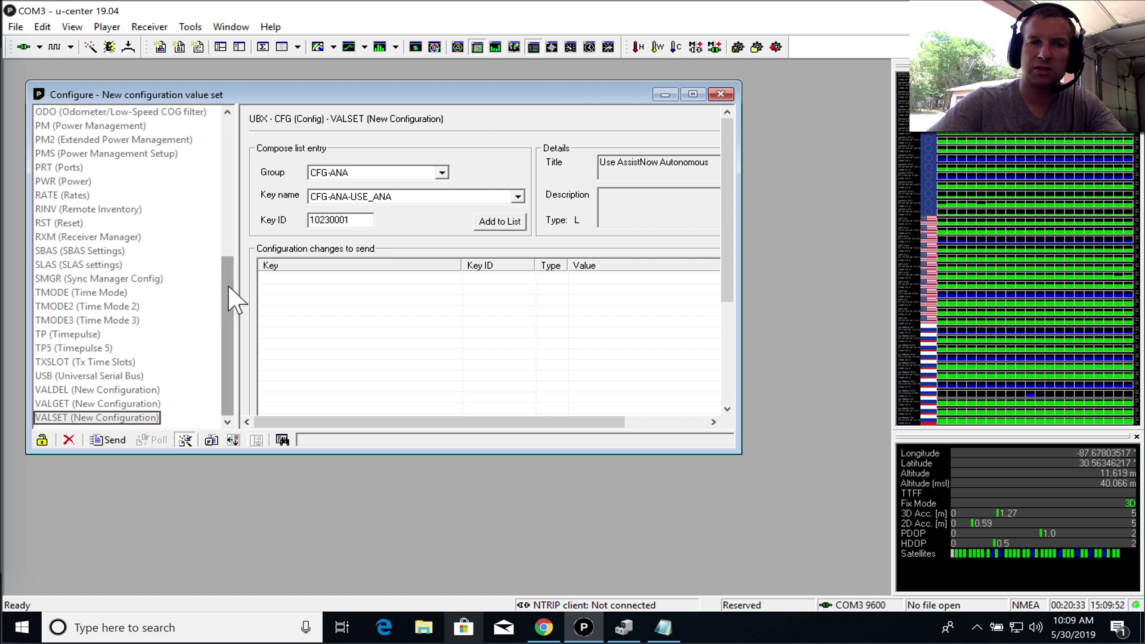
Step: Send TMODE3 Fixed Mode using the base's pasted latitude, longitude and 12 m altitude
click(112, 322)
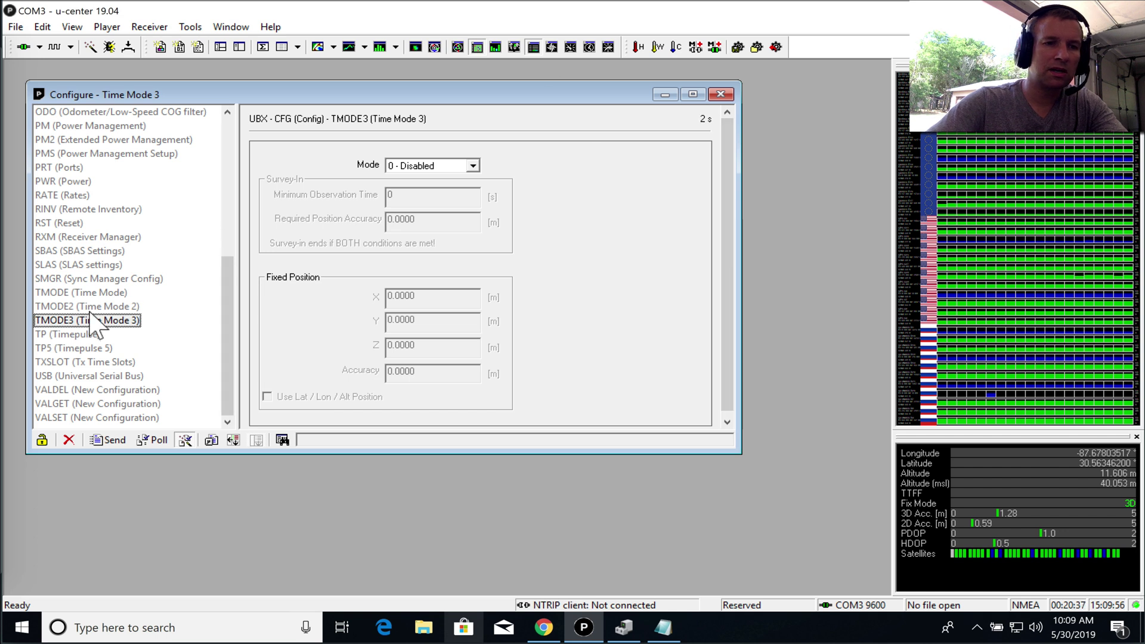
click(472, 166)
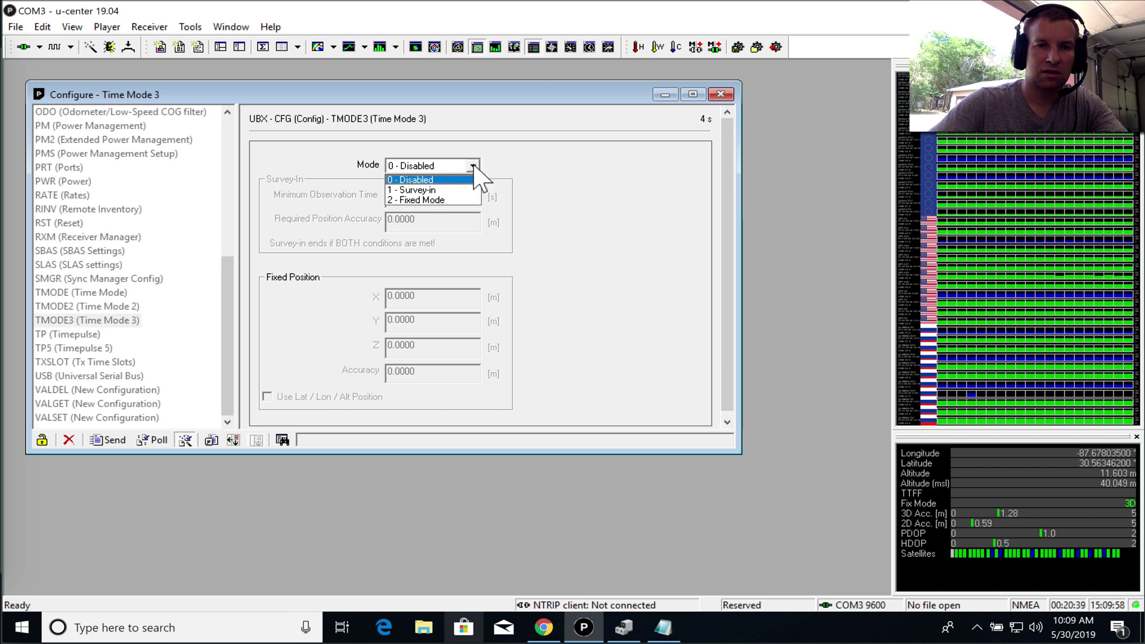
click(441, 203)
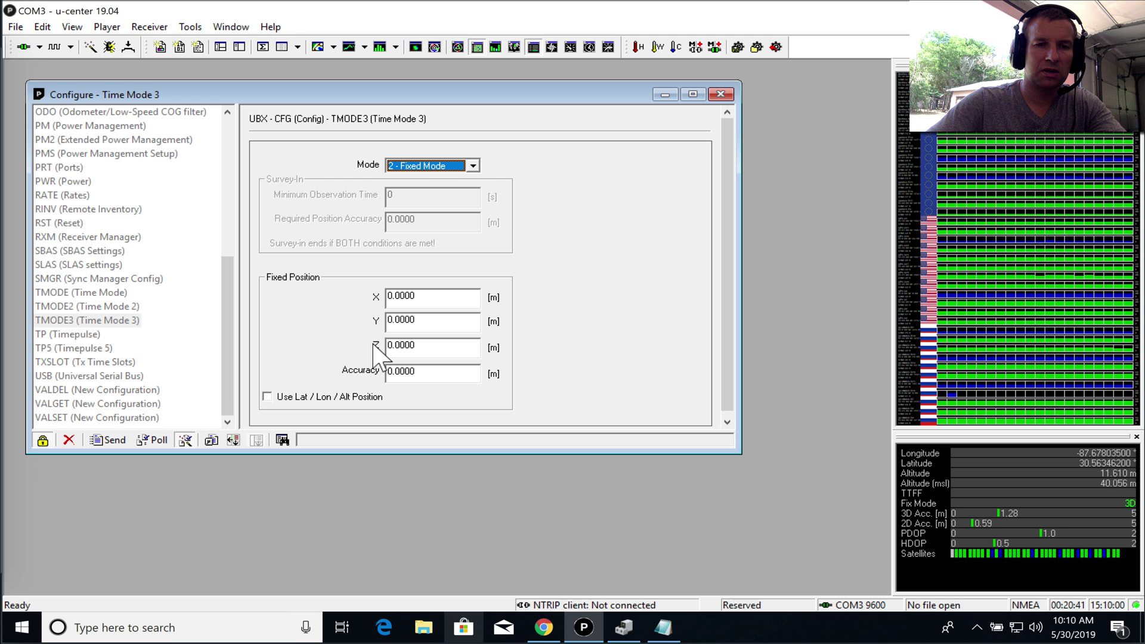
click(267, 396)
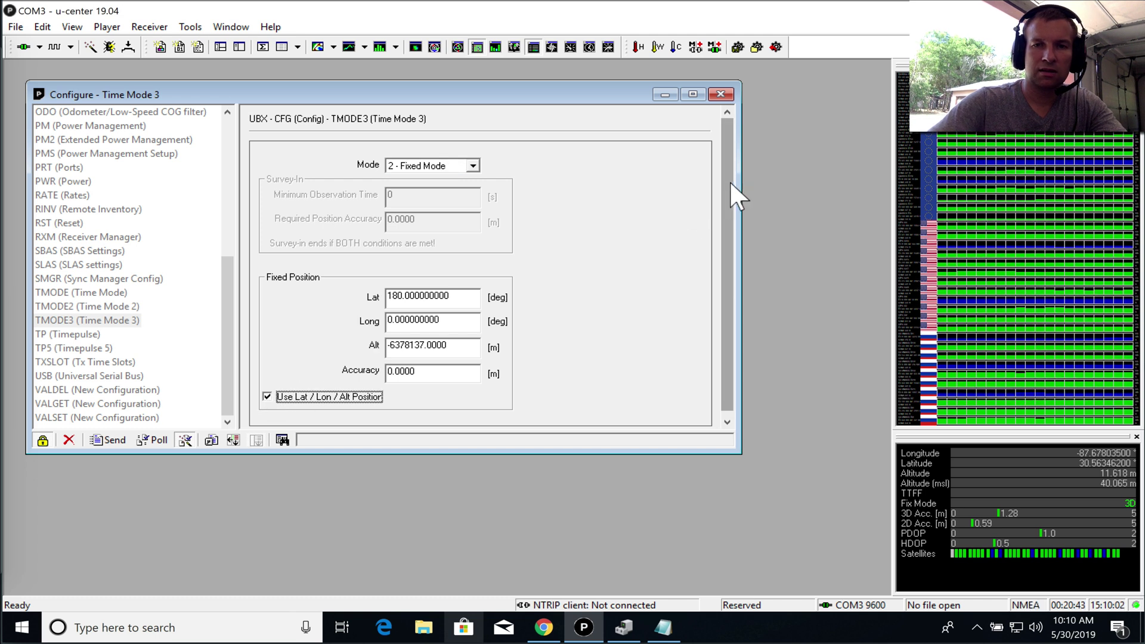
drag(729, 180, 727, 248)
key(alt+Tab)
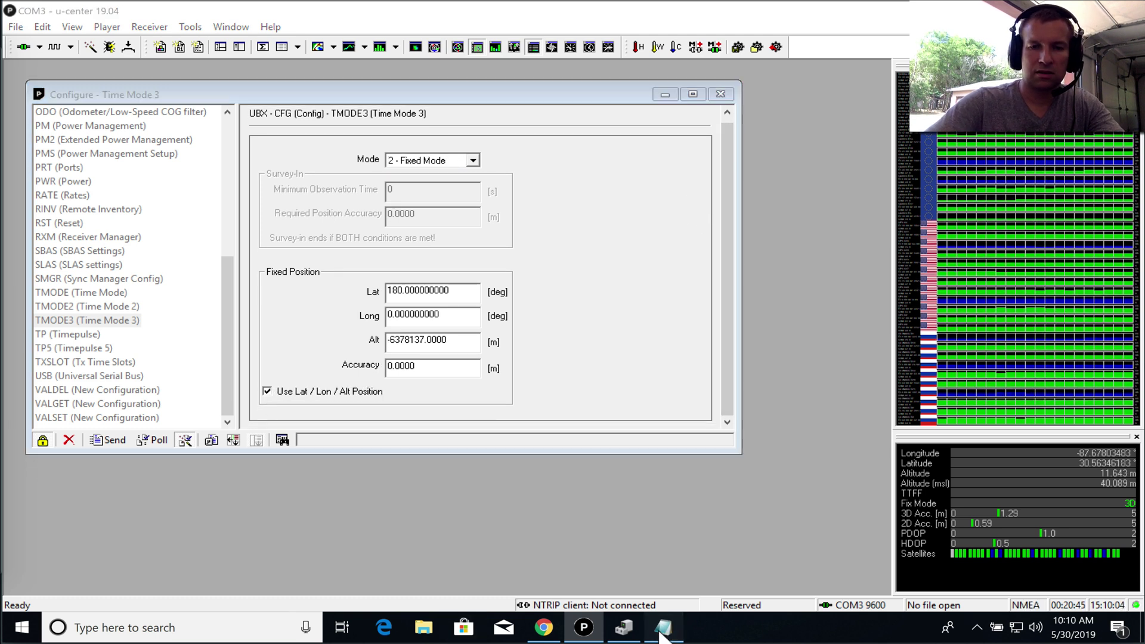
drag(712, 448, 639, 447)
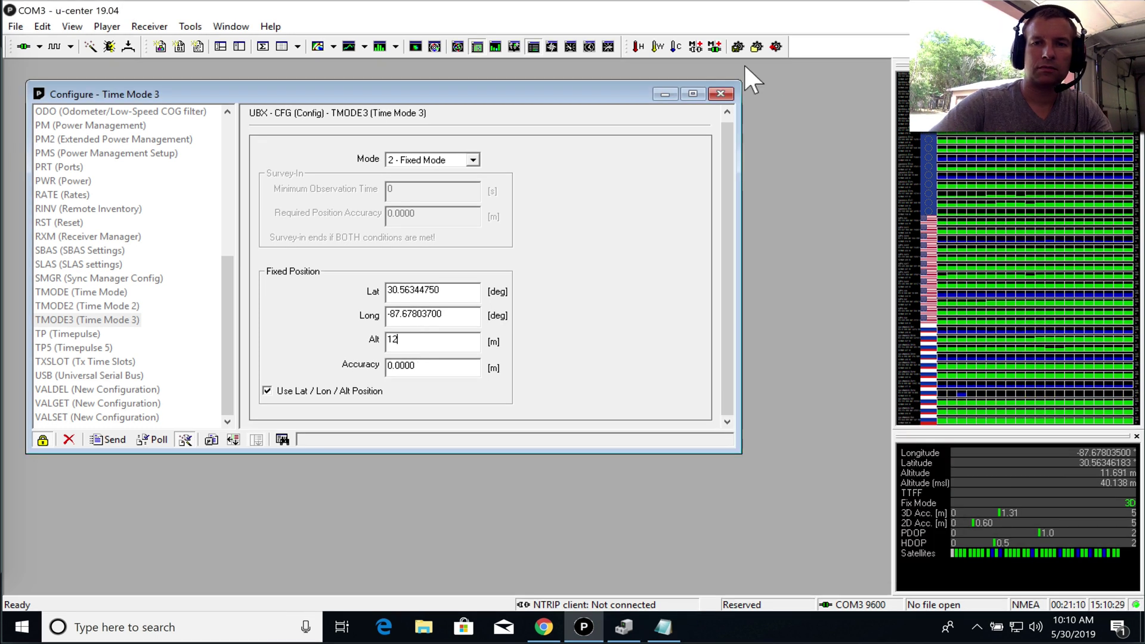
click(692, 94)
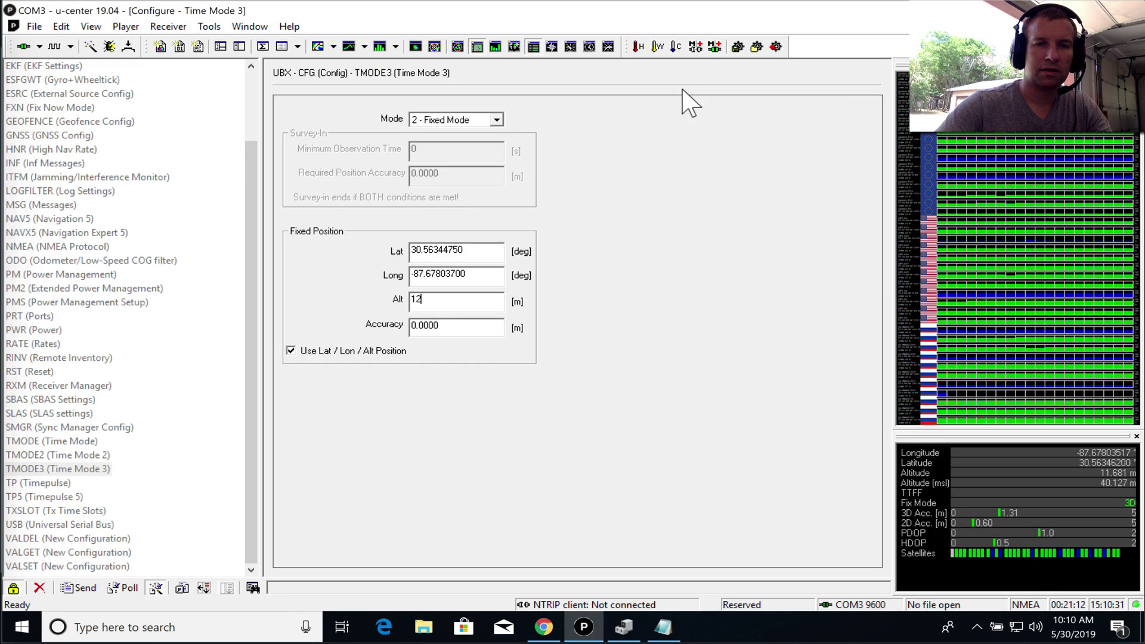
click(78, 591)
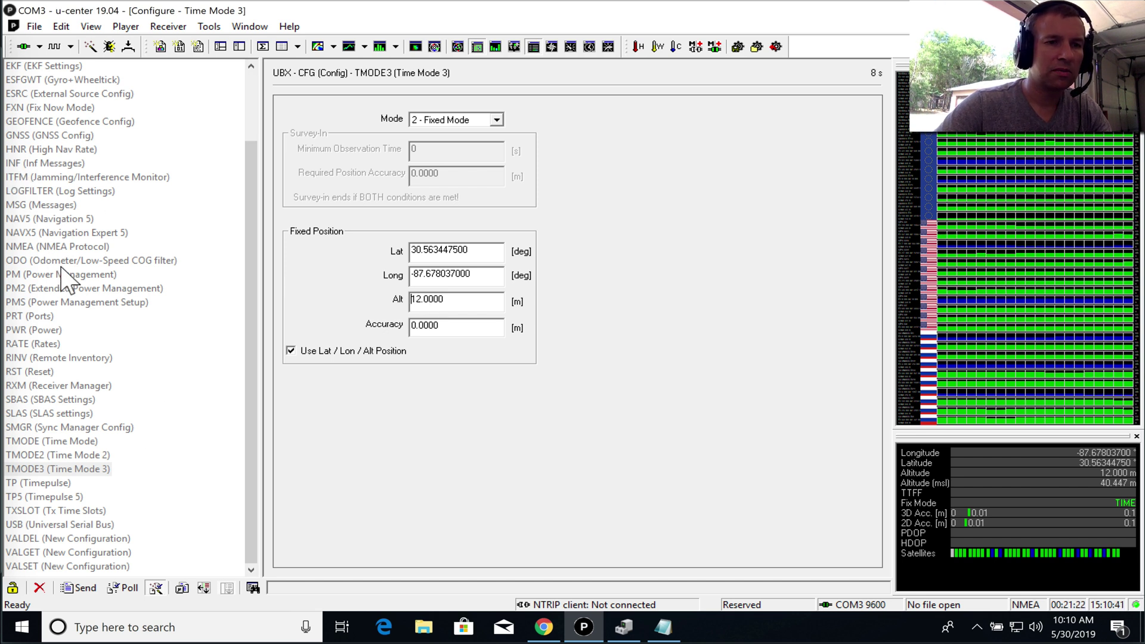
Step: Set the UART1 port baud rate to 115200 and send it
click(47, 316)
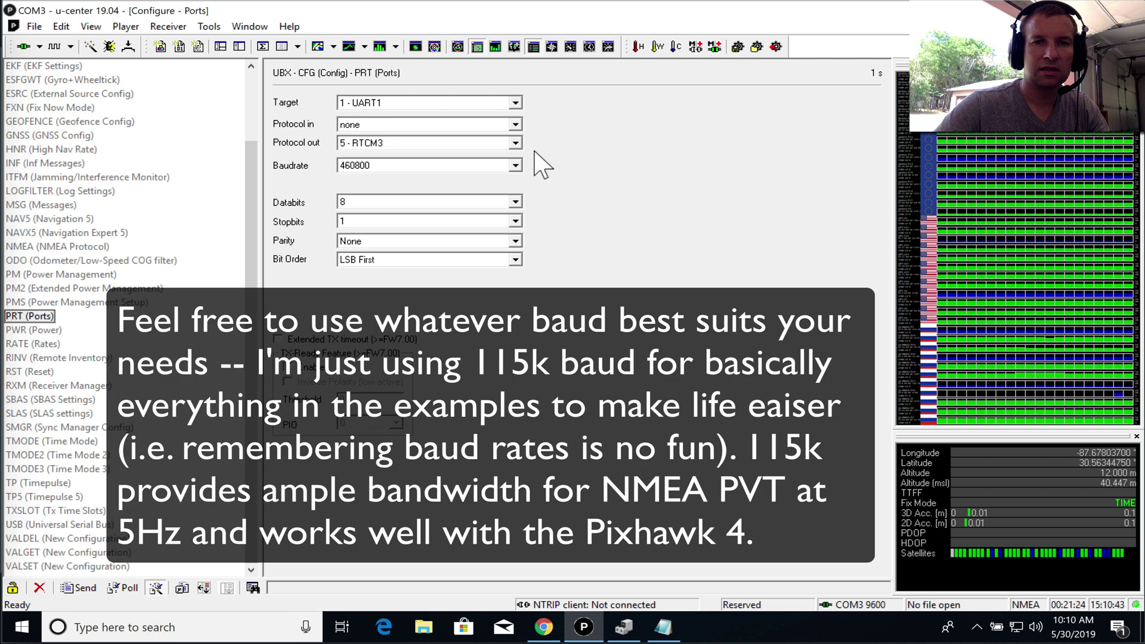
click(516, 165)
click(464, 231)
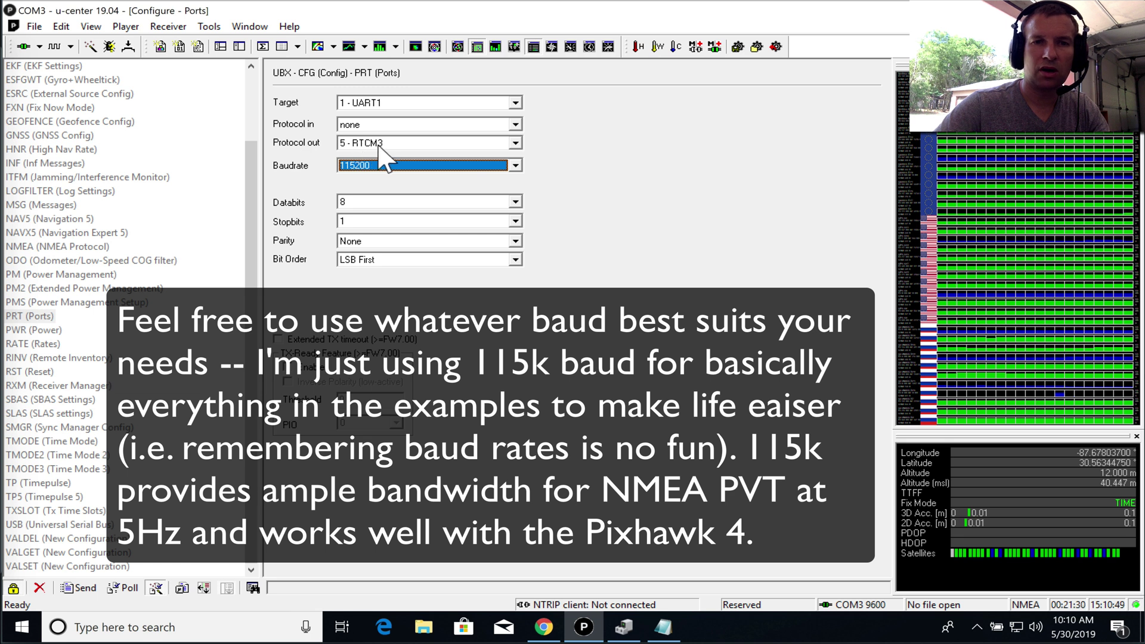
click(76, 587)
Step: Set the UART2 port baud rate to 115200 and send it
click(514, 102)
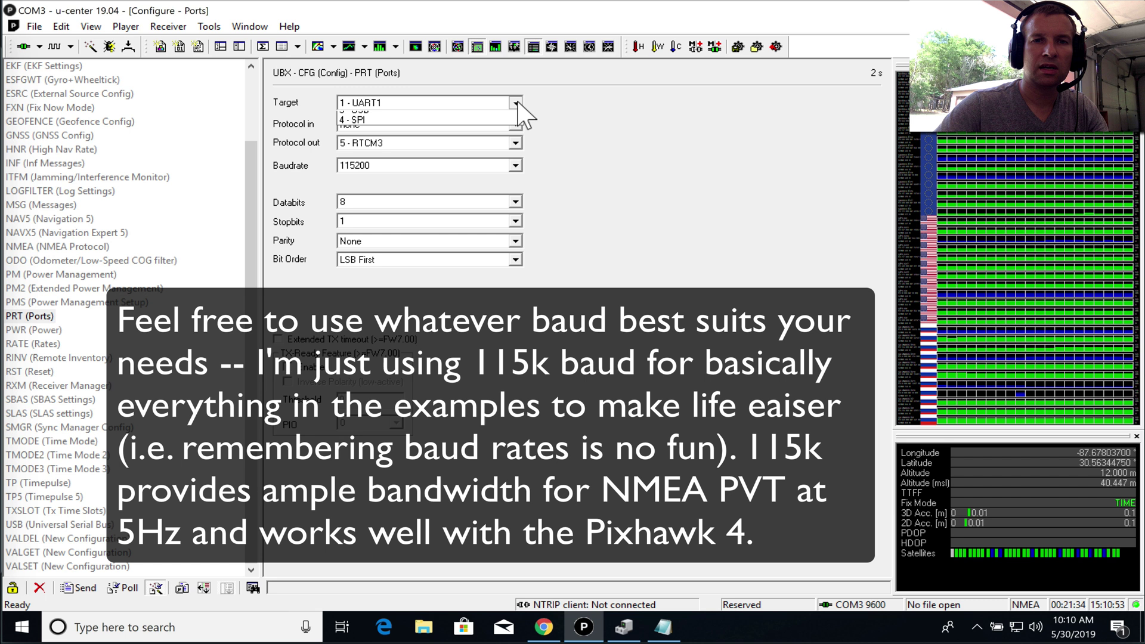
click(493, 137)
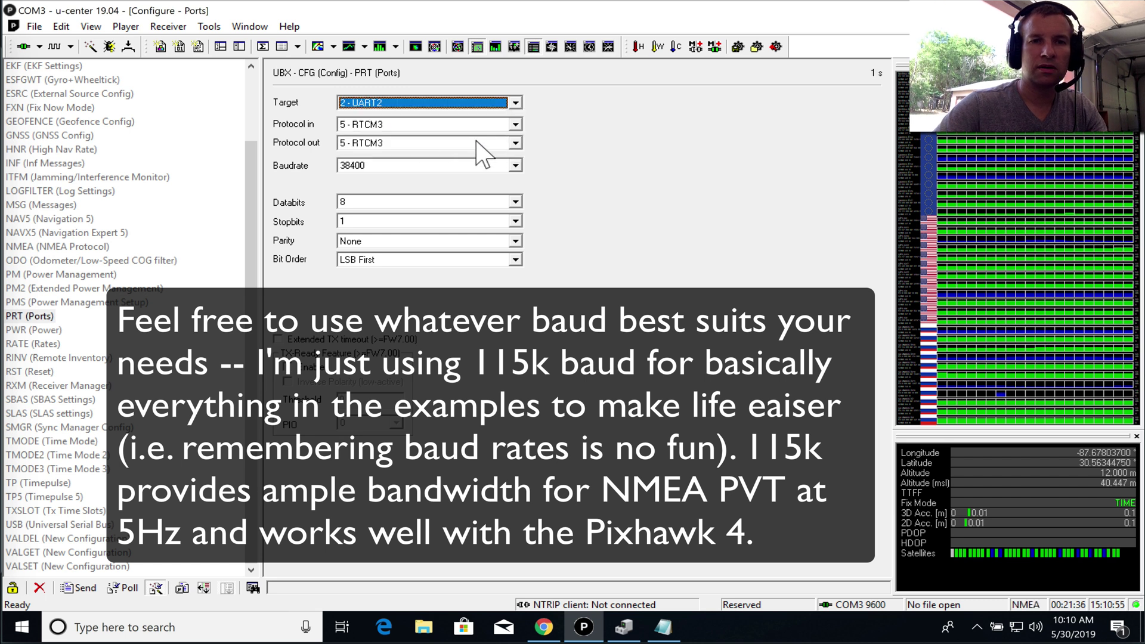
click(514, 166)
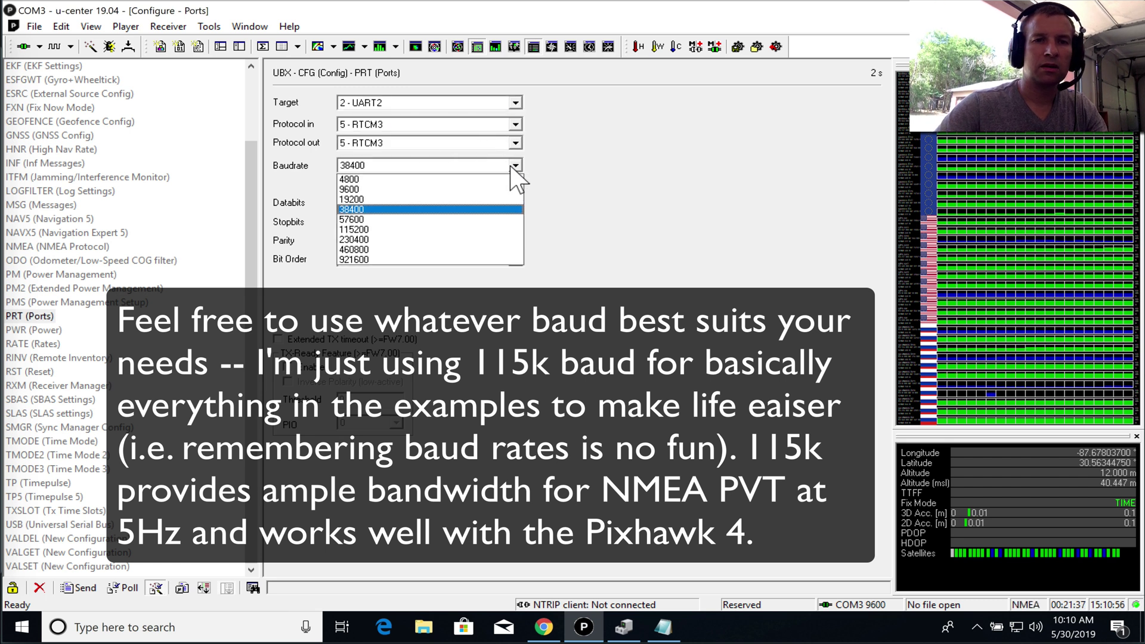
click(456, 229)
click(78, 588)
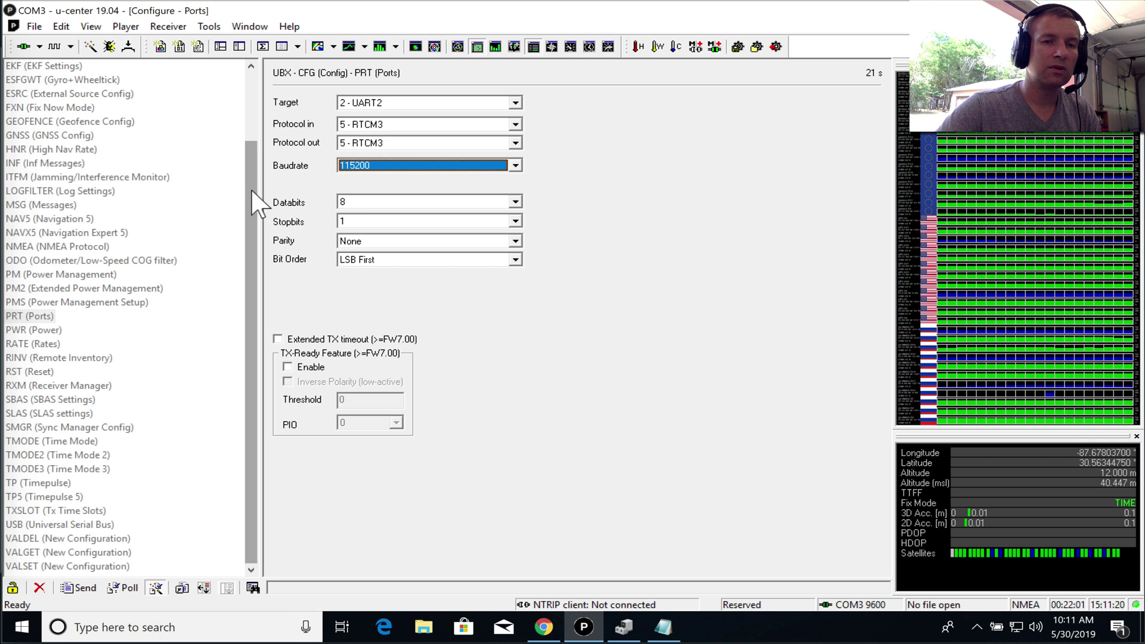
drag(251, 188, 286, 131)
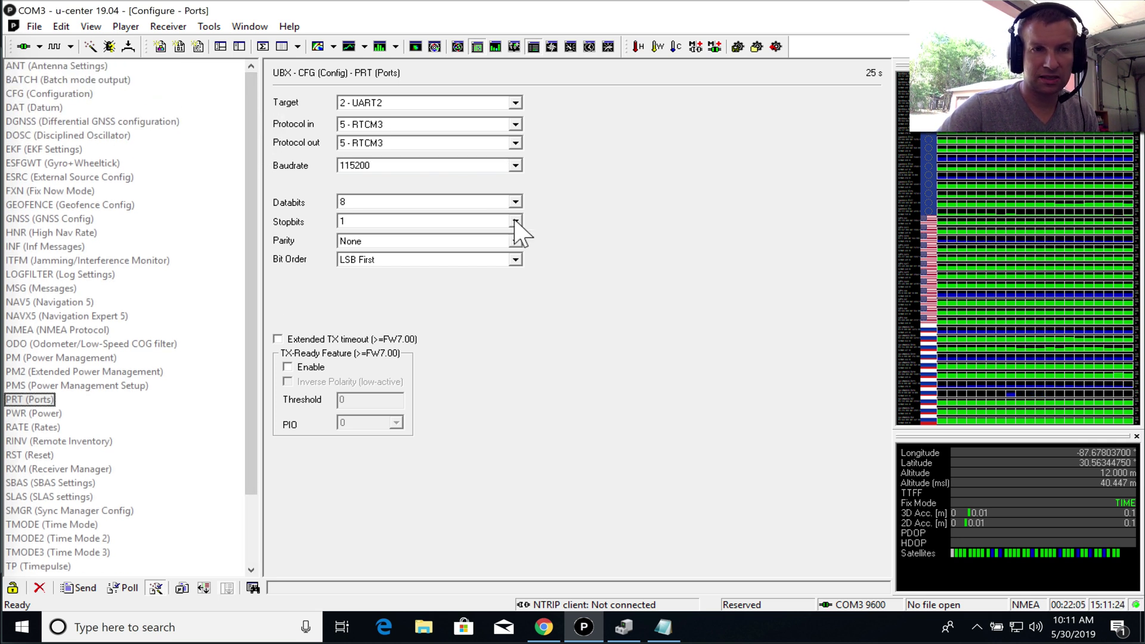
Step: Save the base's current configuration to receiver memory from the CFG page
click(69, 93)
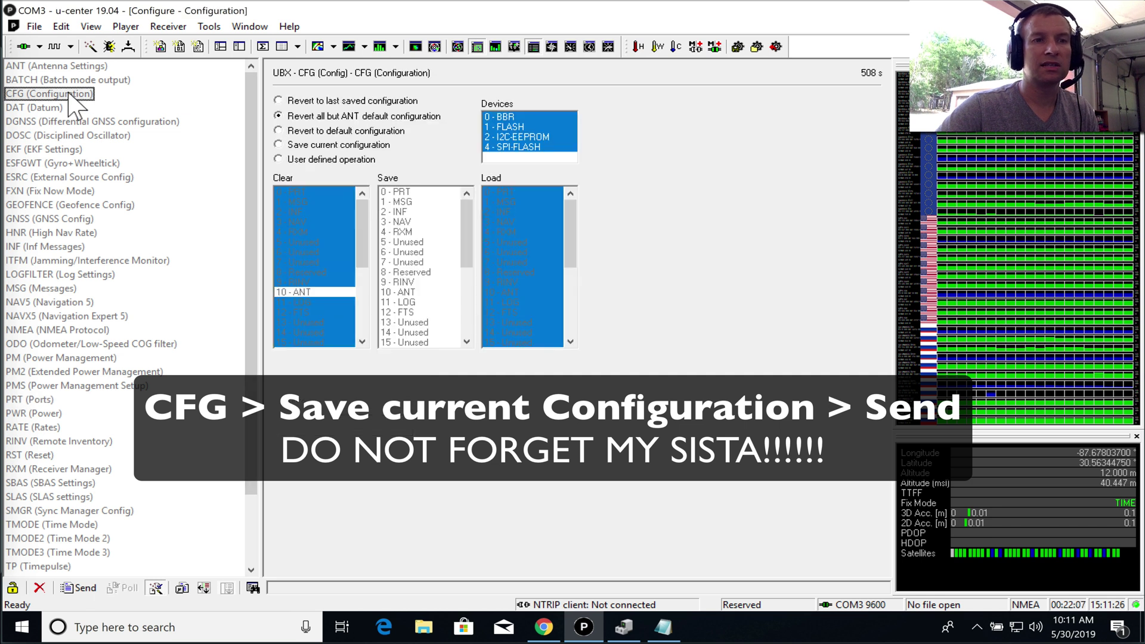
click(291, 145)
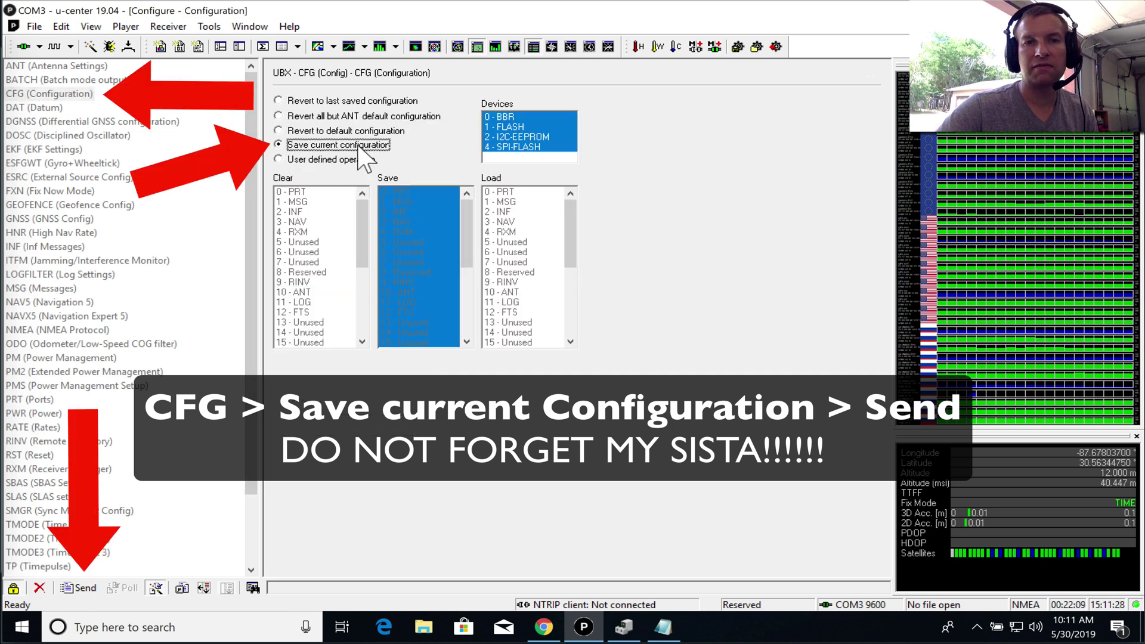
click(81, 588)
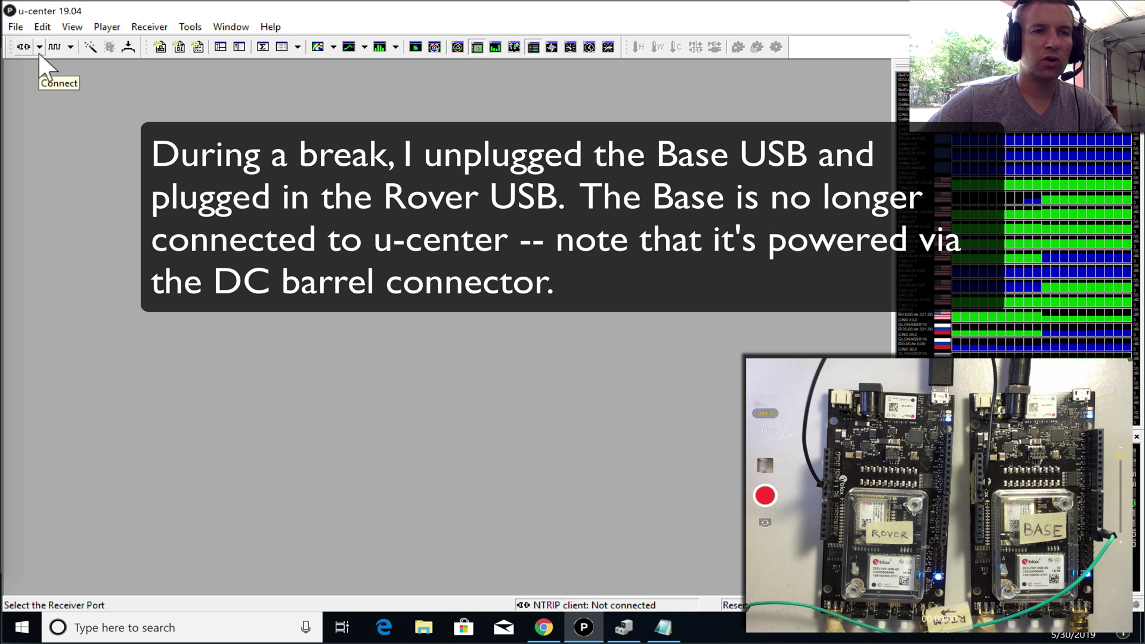
Step: Connect to the rover on COM3 and open an enlarged Generation 9 Advanced Configuration view
click(39, 47)
click(40, 87)
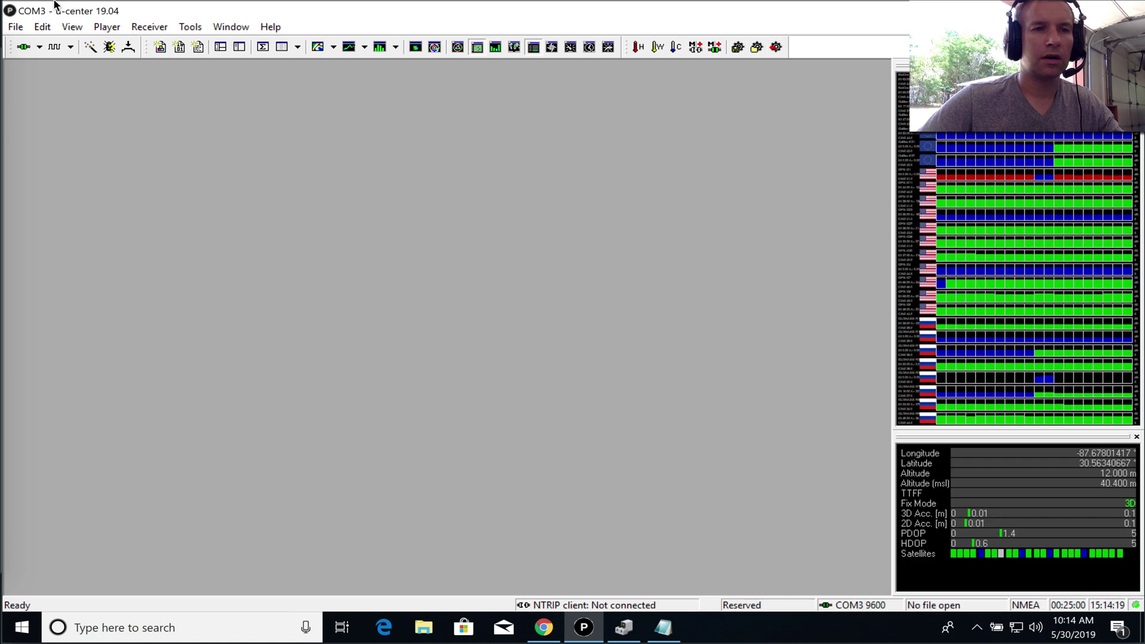
click(71, 27)
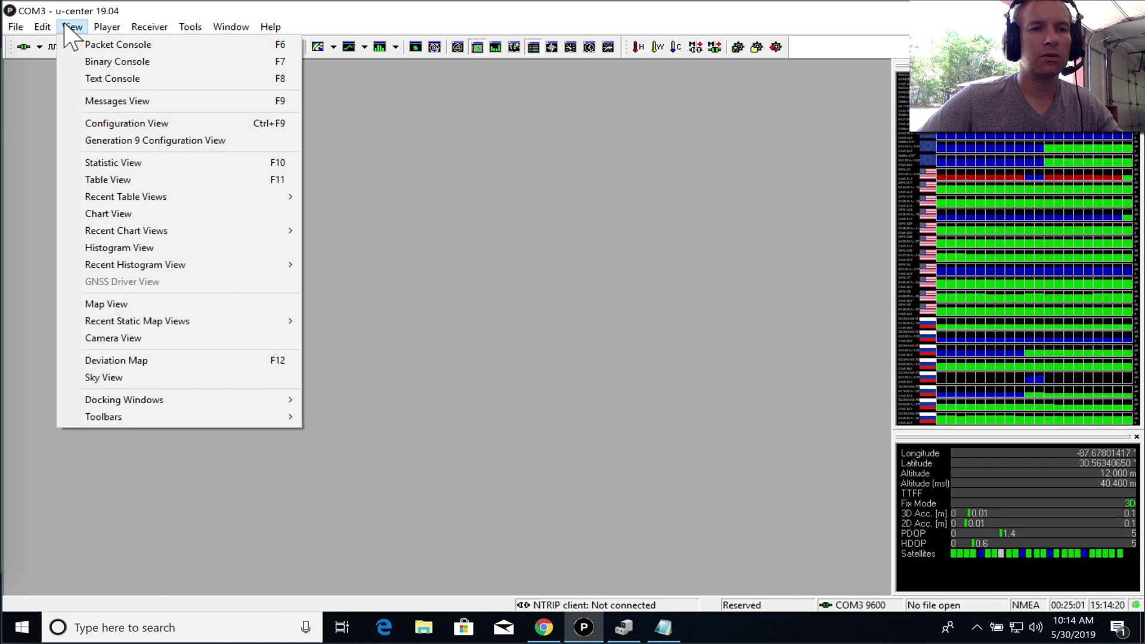
click(118, 142)
click(109, 144)
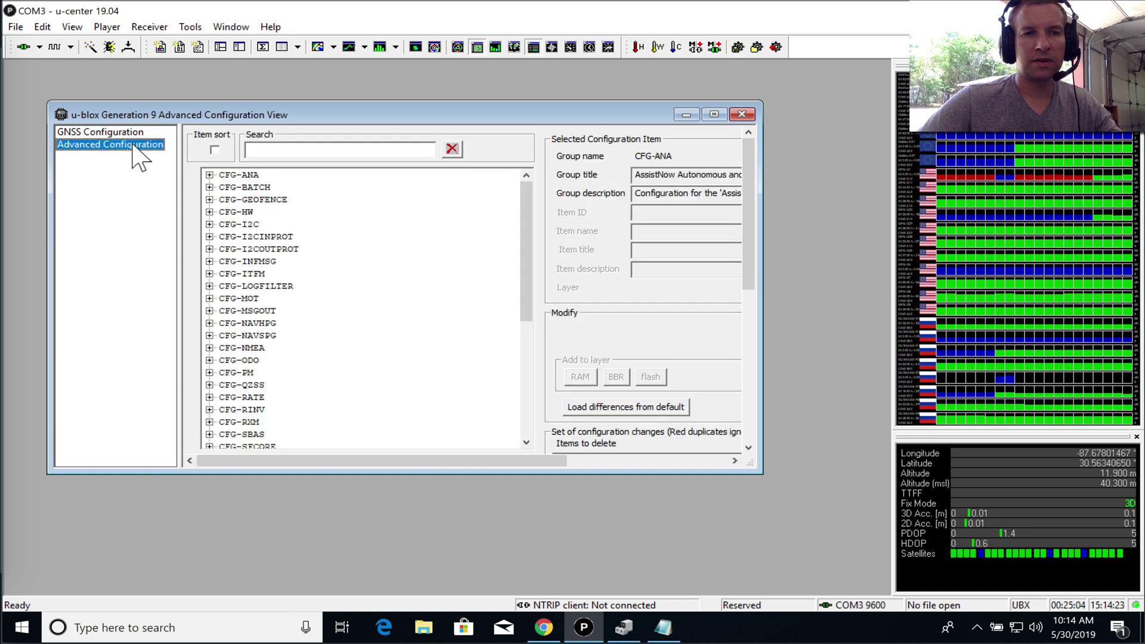
drag(743, 221, 749, 398)
drag(751, 303, 890, 528)
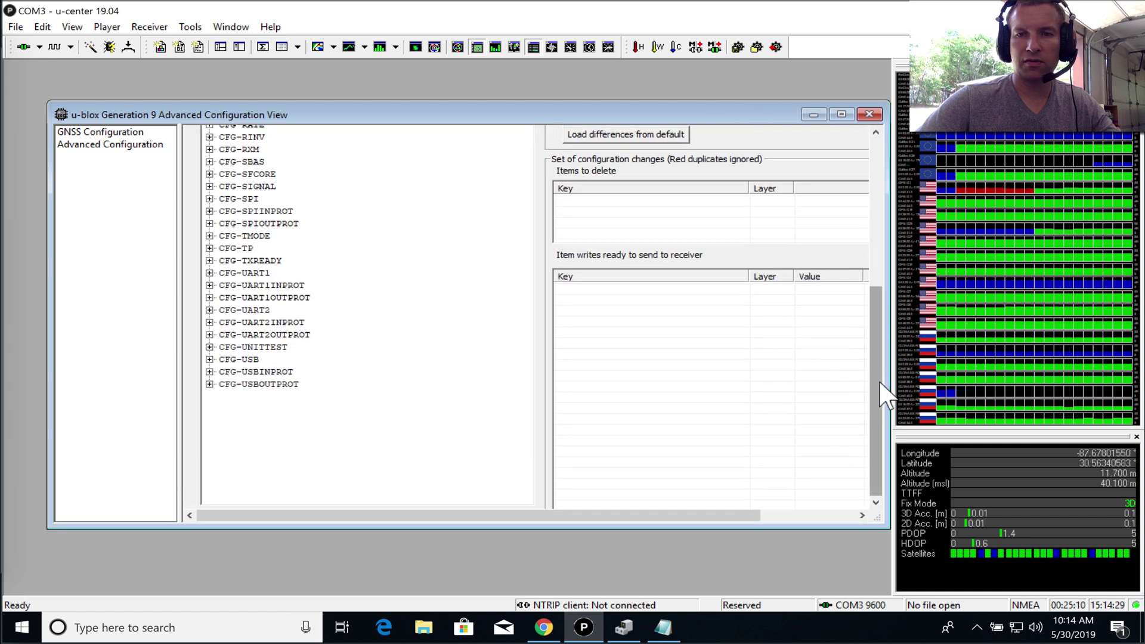
mouse_move(875, 390)
mouse_down()
mouse_move(874, 328)
mouse_move(874, 383)
mouse_up()
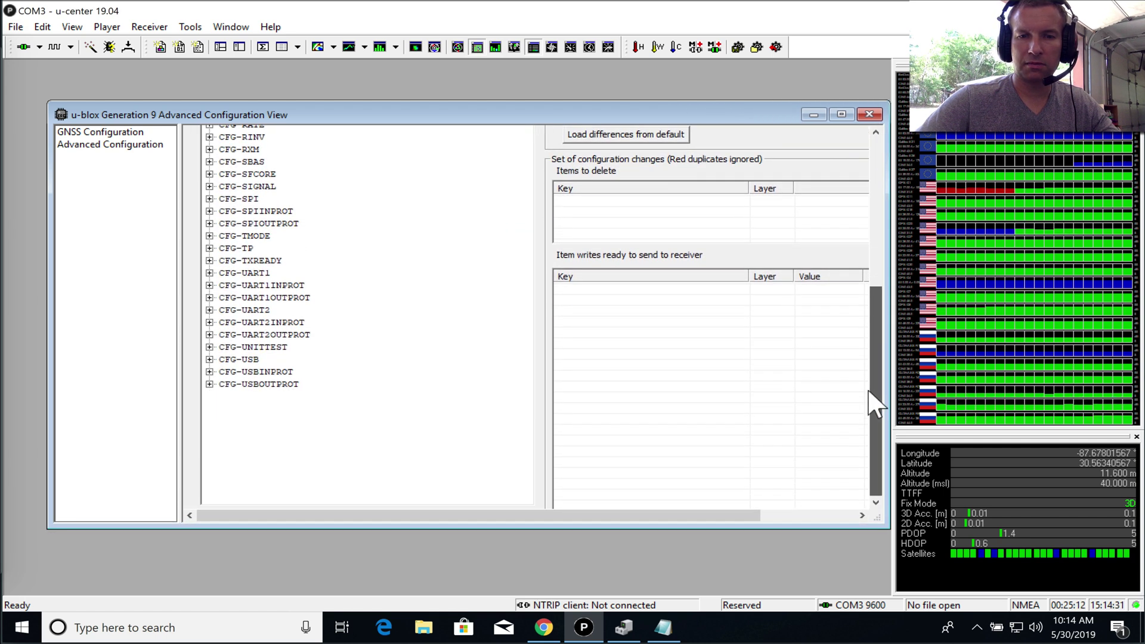
drag(686, 512, 840, 511)
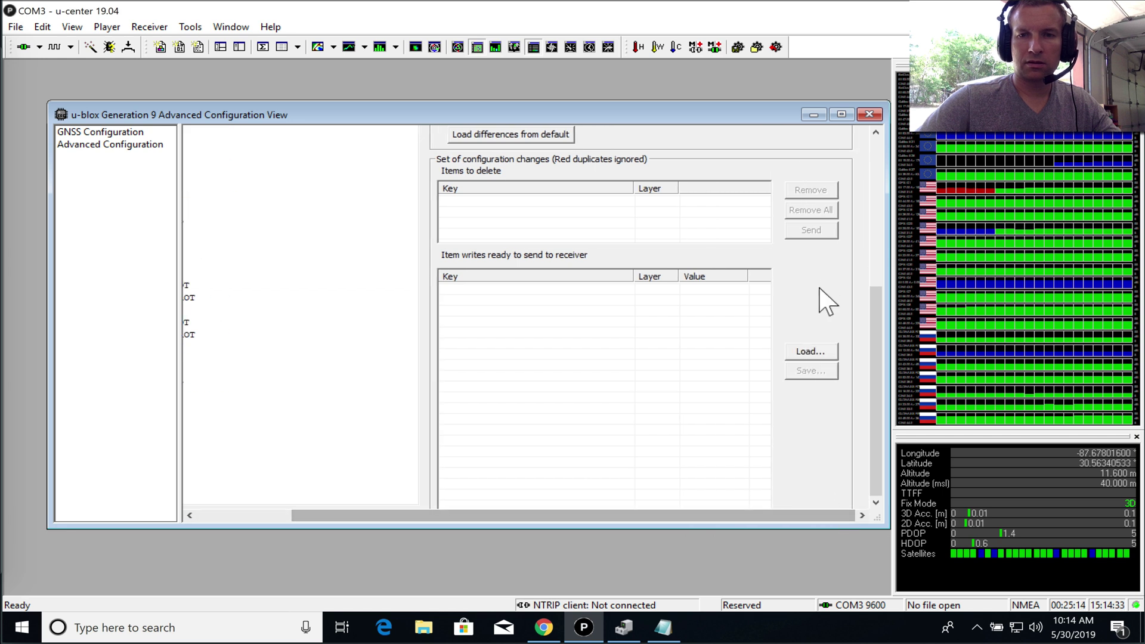
Step: Load the 'F9P Rover config C99' file and send all its configuration items to the rover
click(810, 351)
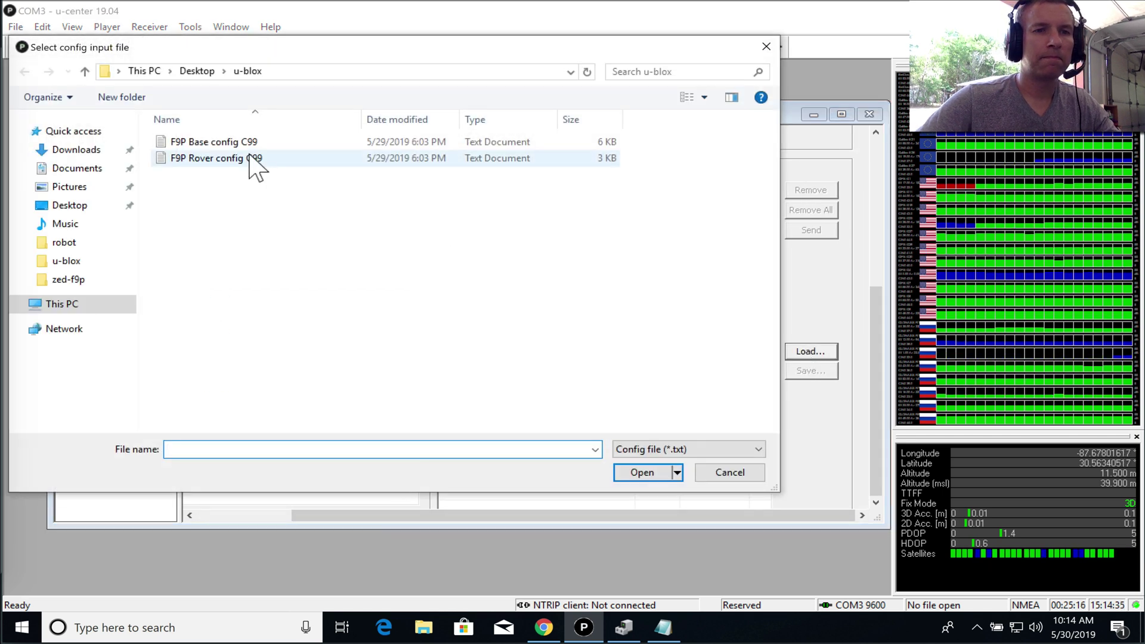
click(213, 158)
click(646, 477)
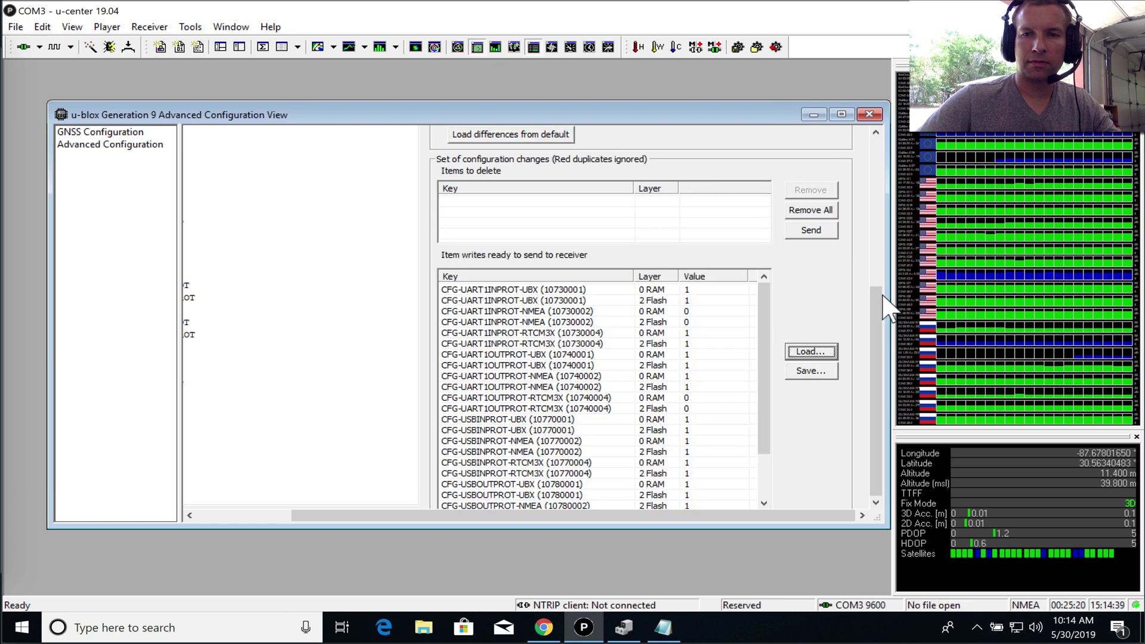
click(818, 231)
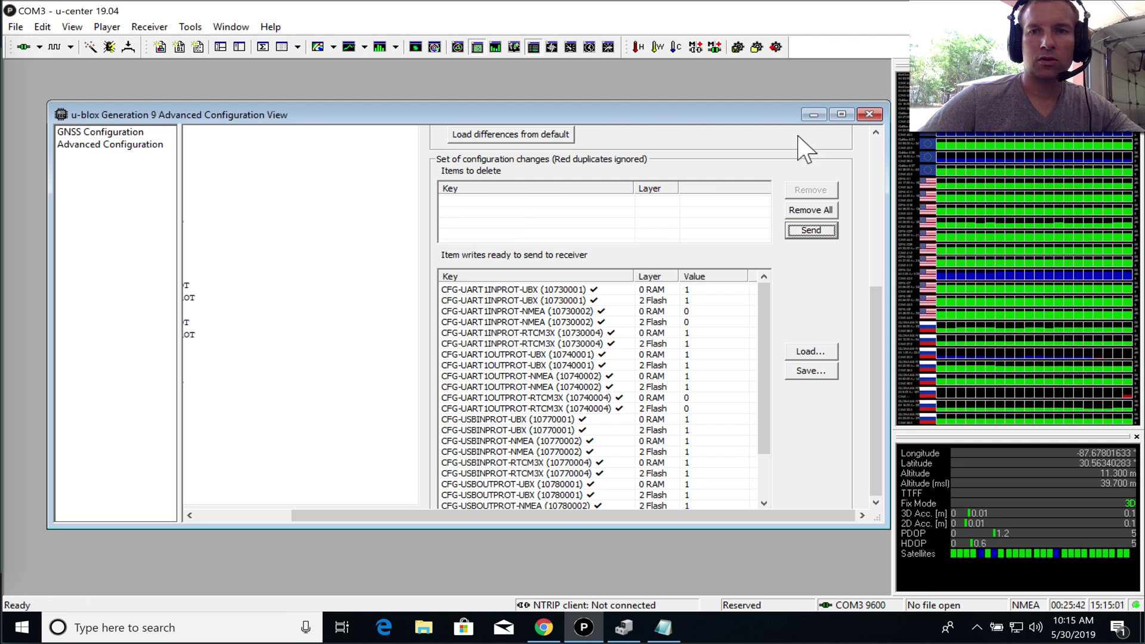
click(869, 114)
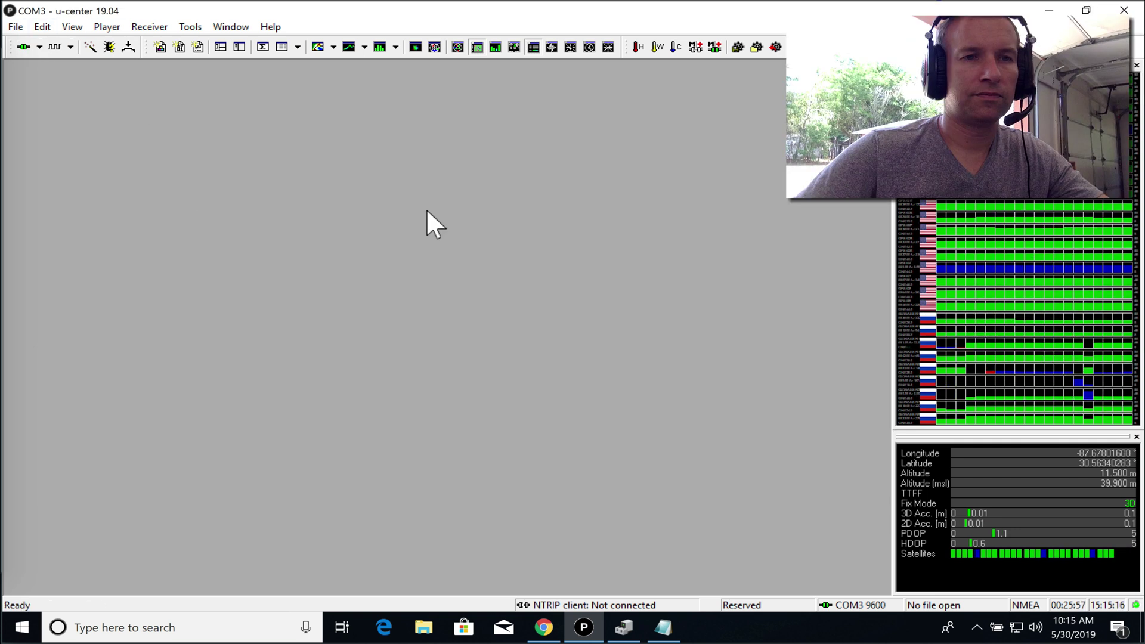
Step: In the PRT (Ports) settings, set UART2 to 115200 baud with NMEA output and apply it
click(72, 27)
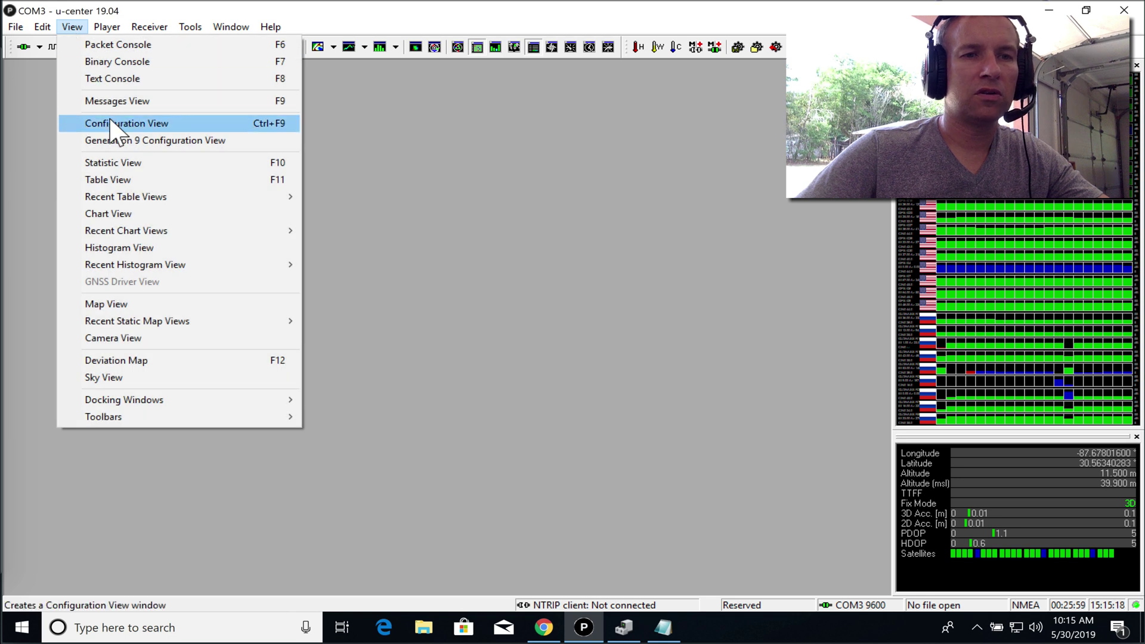
click(110, 124)
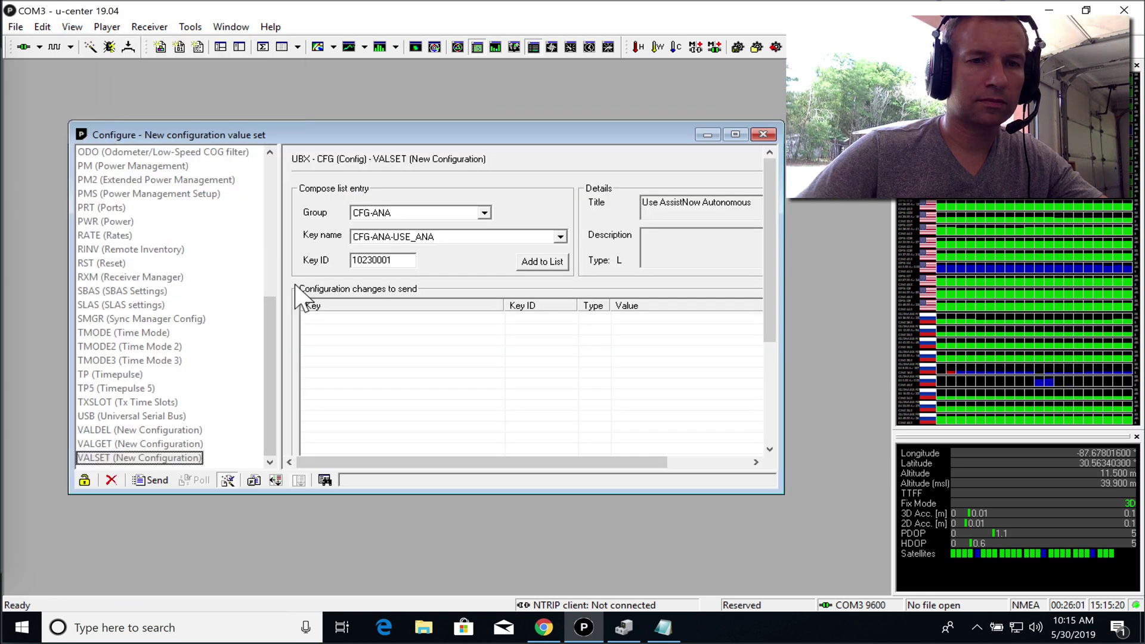
drag(265, 331, 265, 312)
click(94, 249)
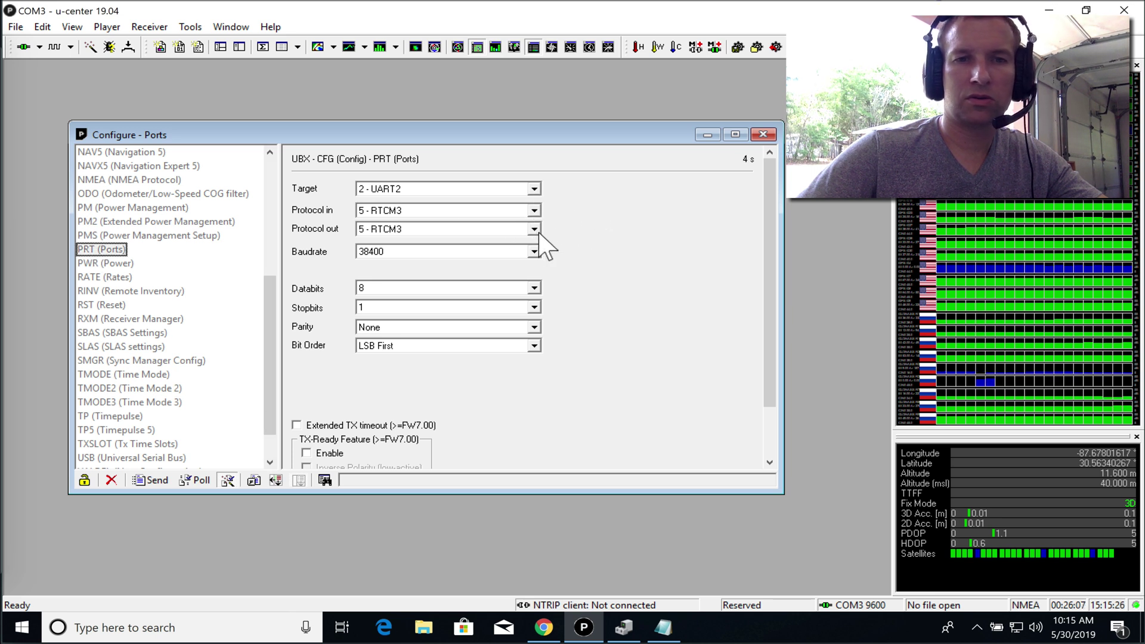
click(534, 251)
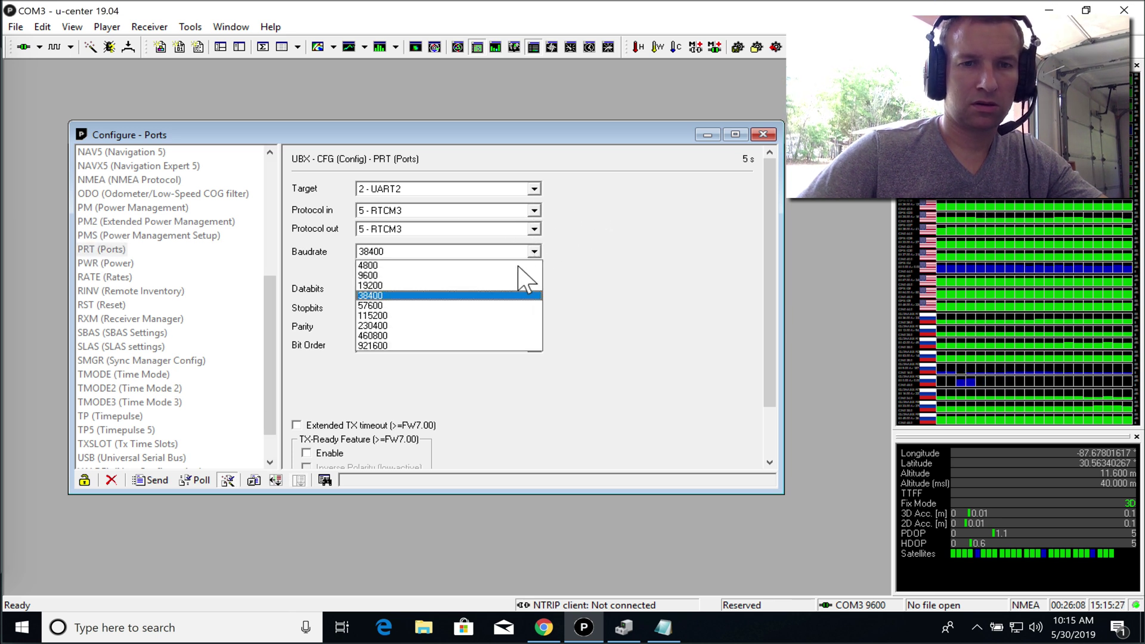
click(481, 316)
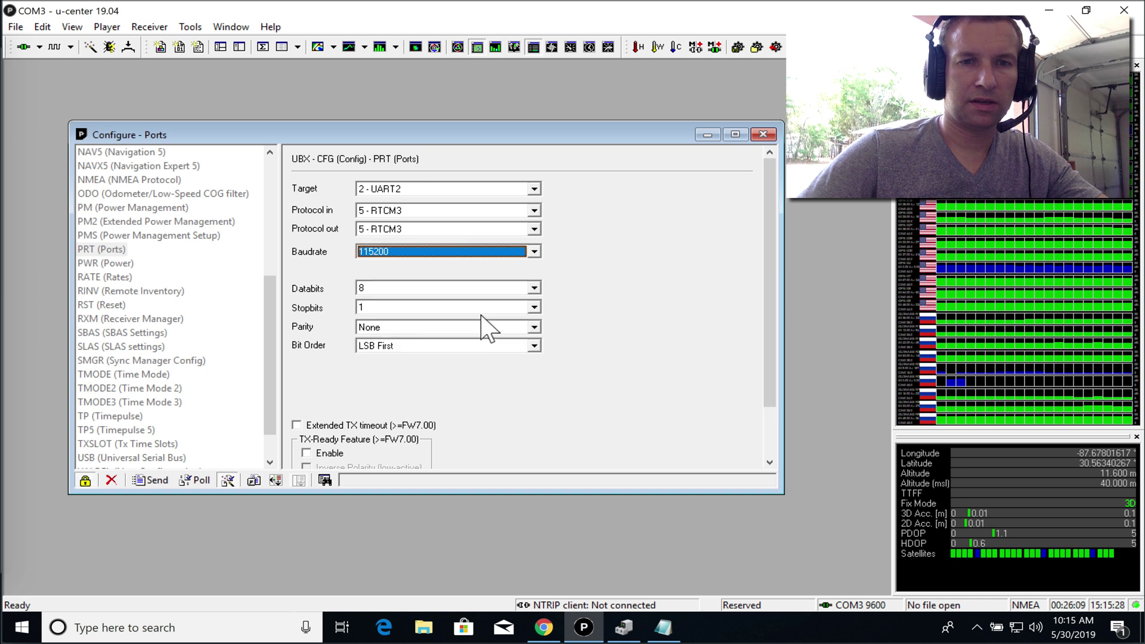
click(534, 230)
click(506, 273)
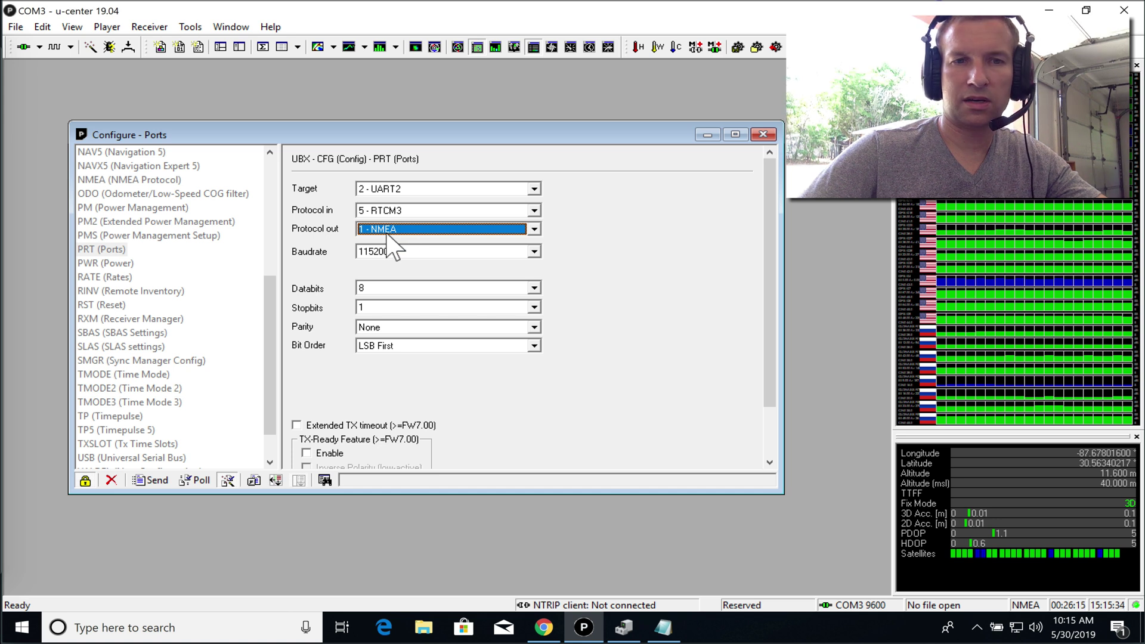
click(155, 481)
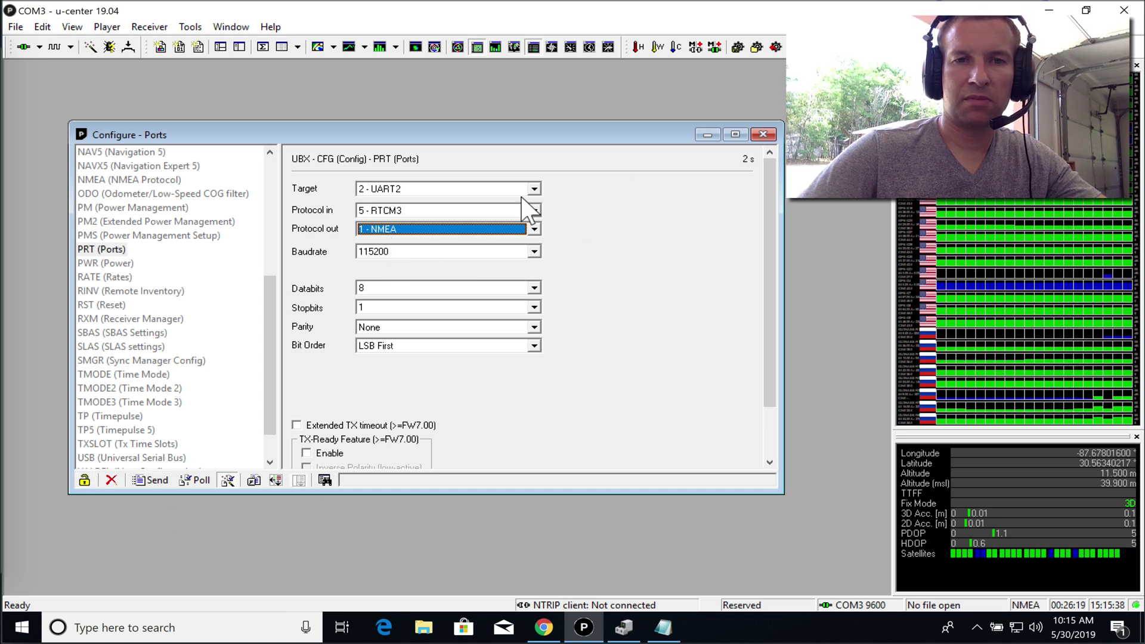
Step: Set UART1 to 115200 baud and apply it to the receiver
click(533, 189)
click(480, 213)
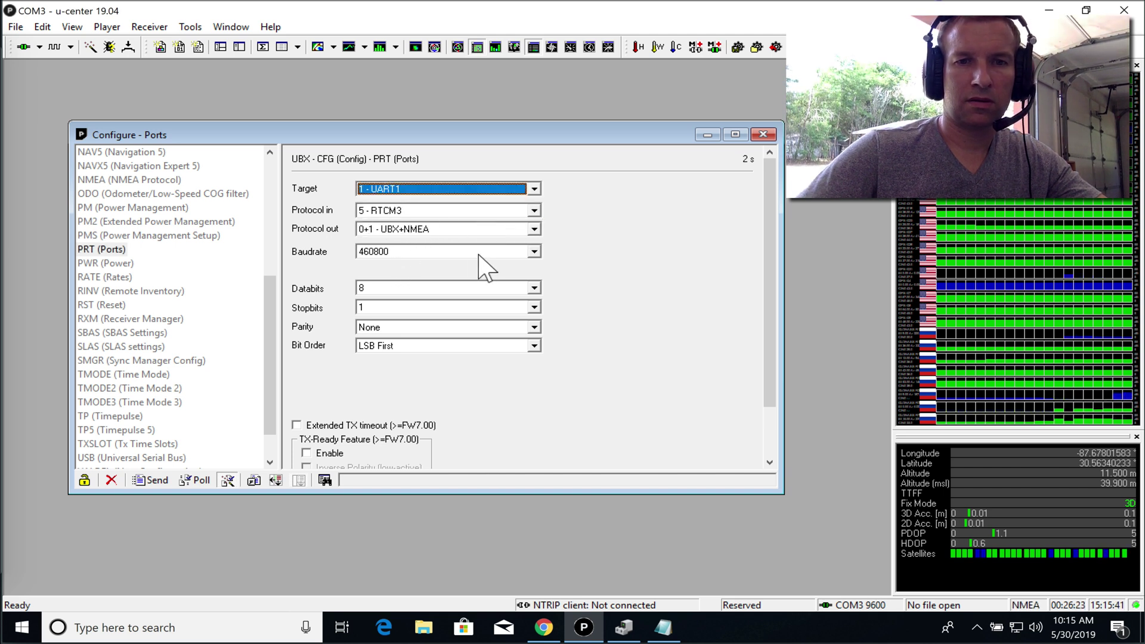
click(534, 252)
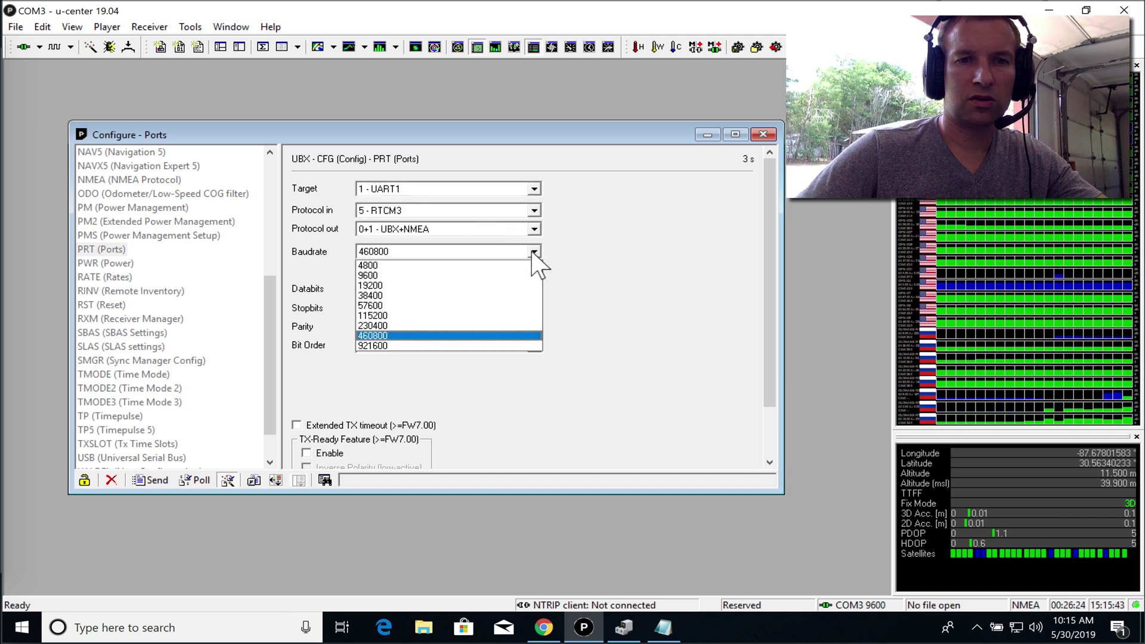
click(477, 316)
click(154, 474)
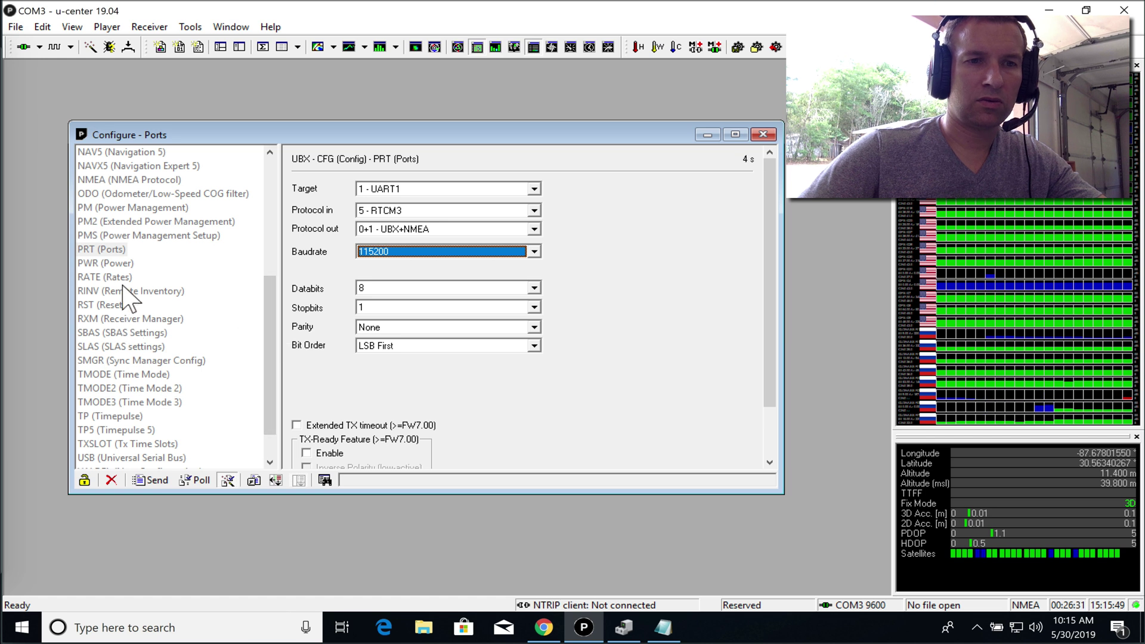
Step: Set the RATE measurement period to 200 ms and apply it
click(96, 277)
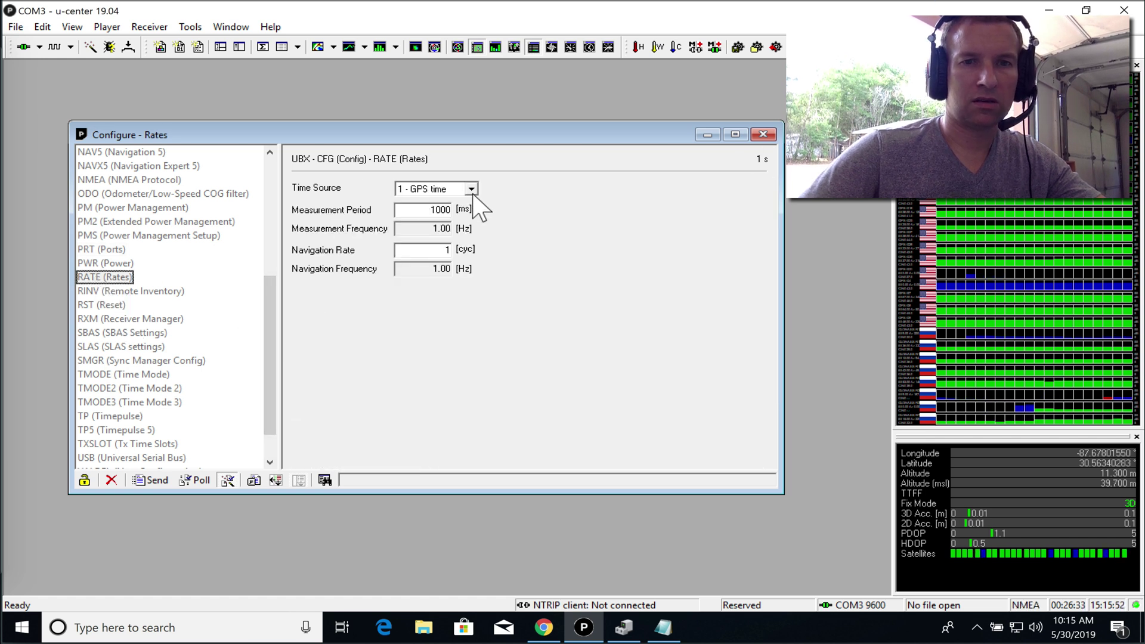
double_click(440, 210)
text(2)
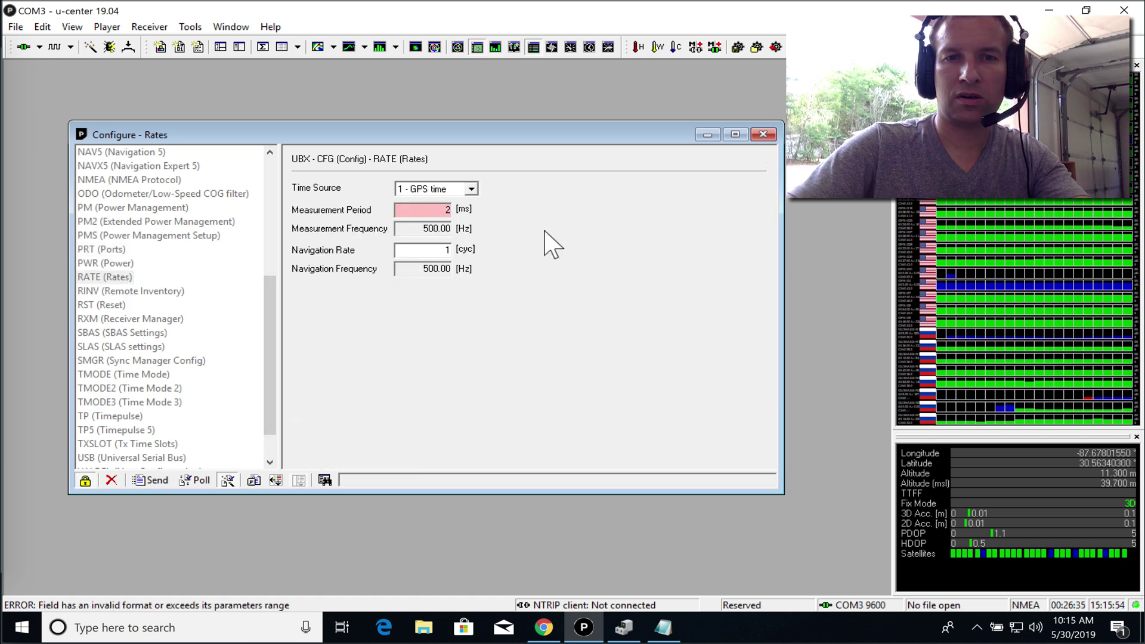
text(00)
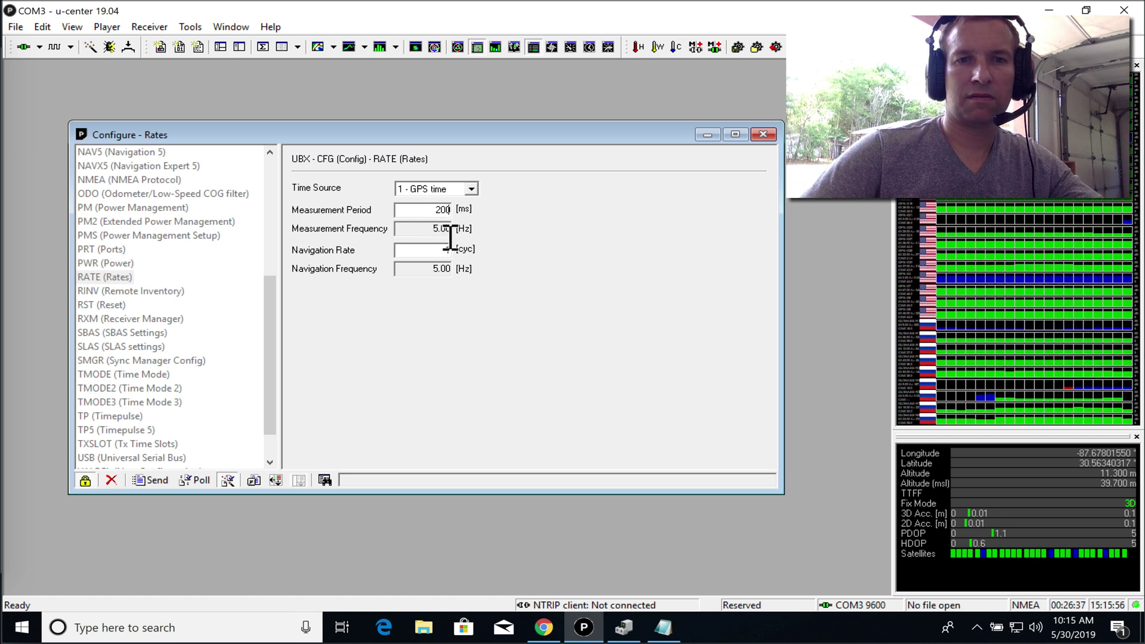
click(152, 480)
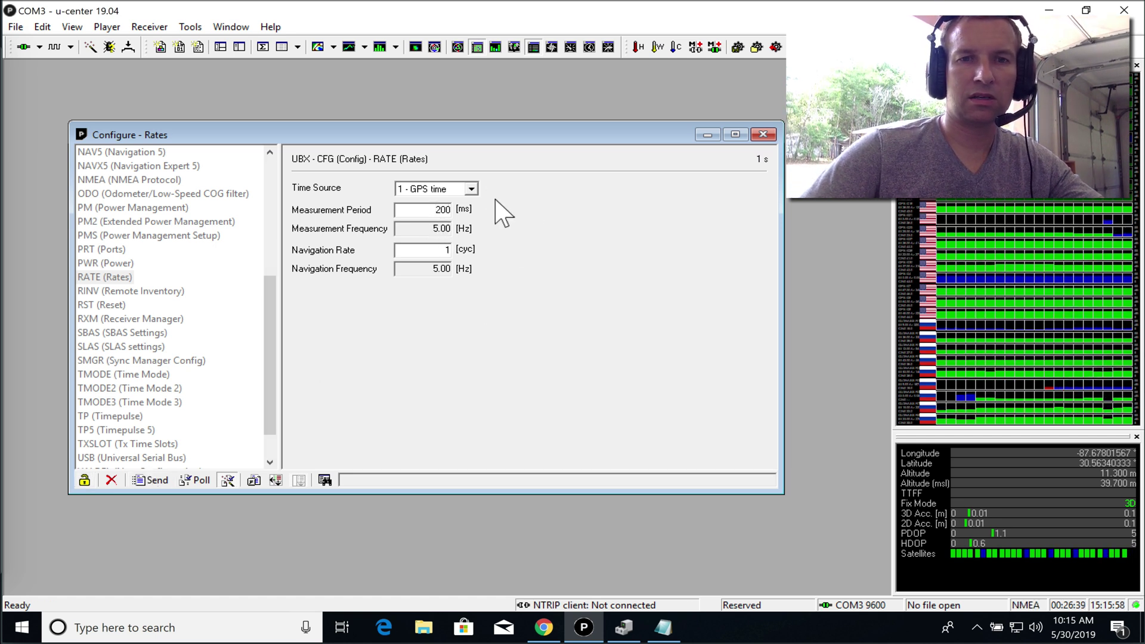
Step: Send the time source as UTC, GLO, BDS, then finally 4 - GAL time
click(471, 188)
click(453, 202)
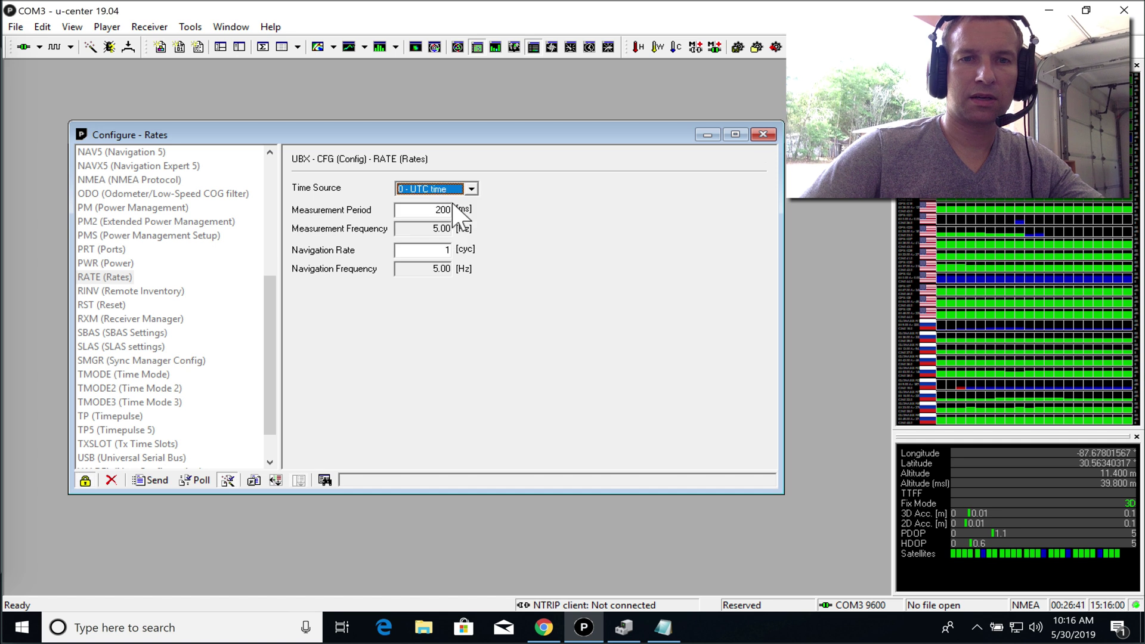
click(154, 479)
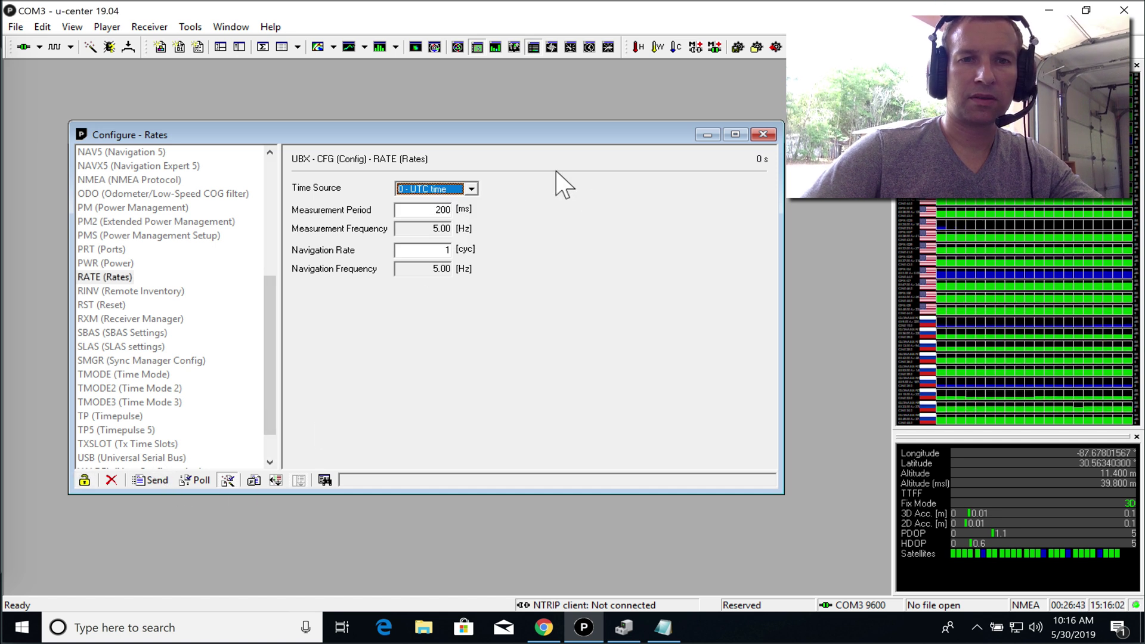
click(471, 189)
click(458, 218)
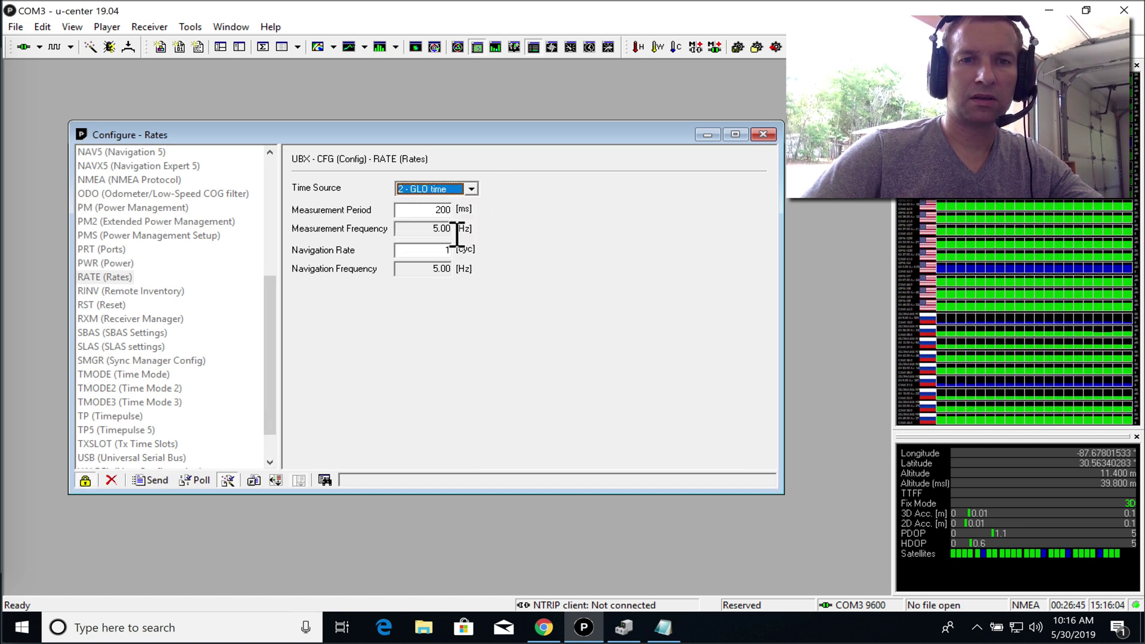
click(157, 480)
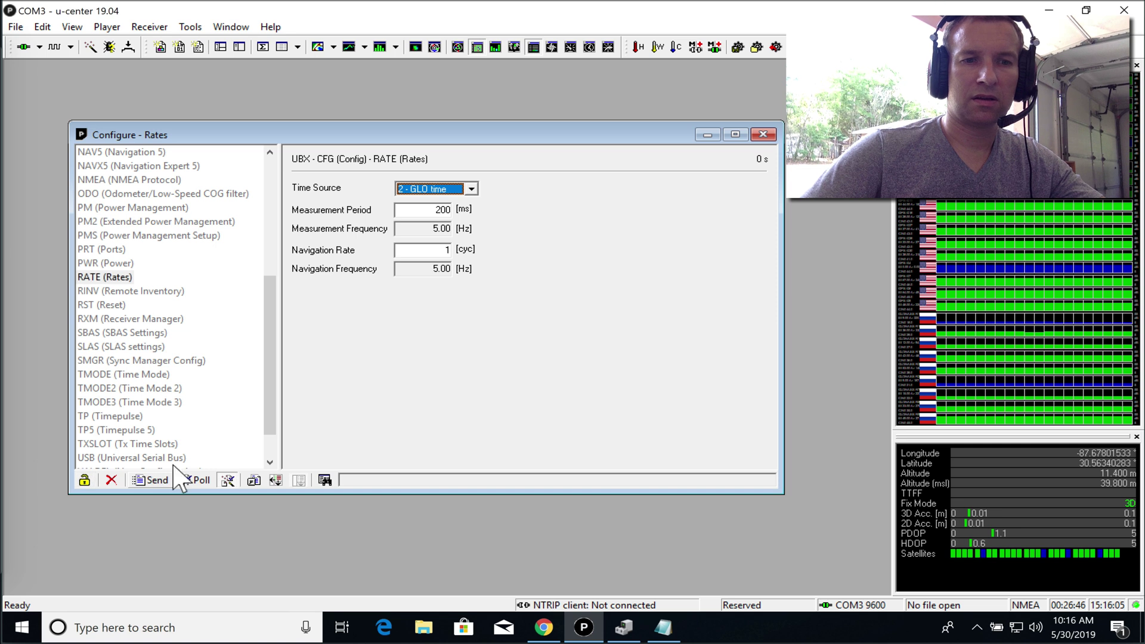
click(471, 189)
click(453, 228)
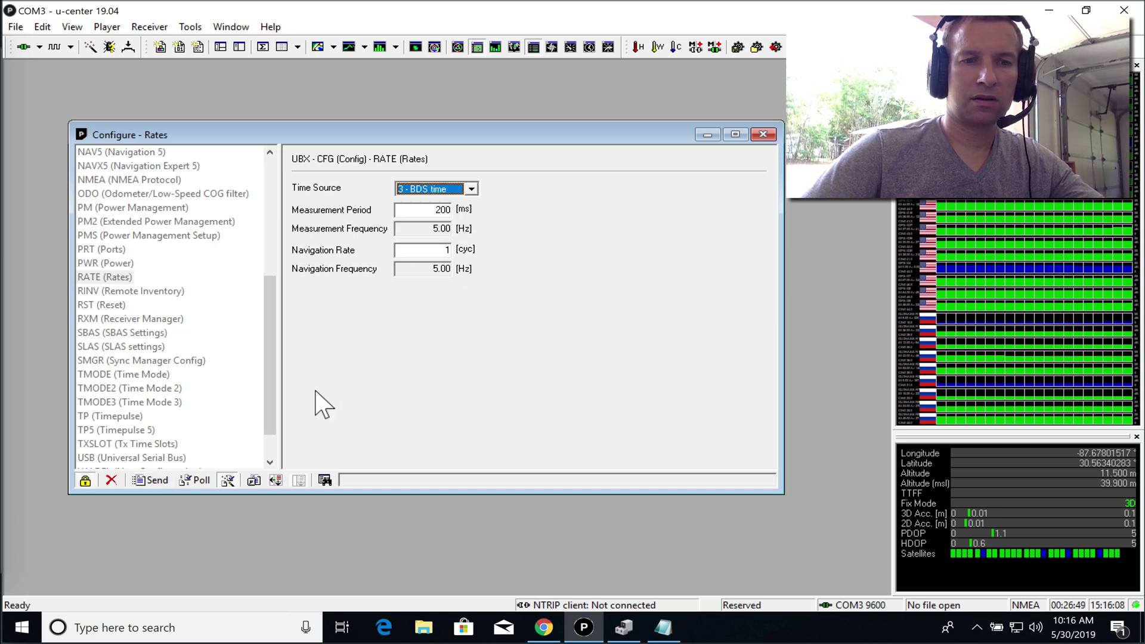
click(156, 480)
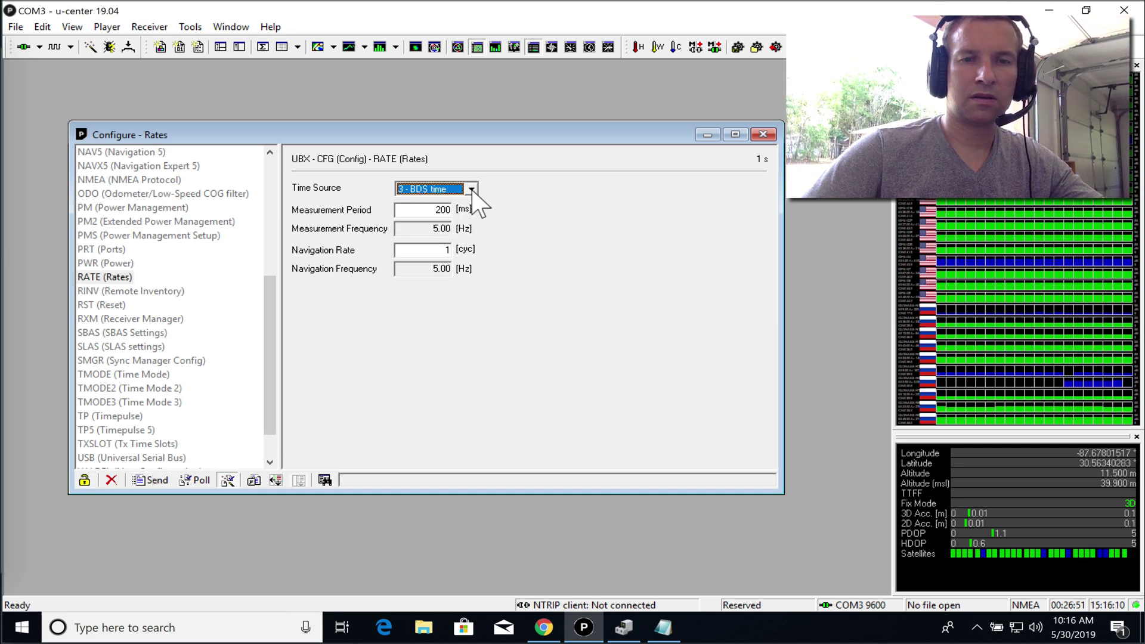
click(471, 188)
click(424, 242)
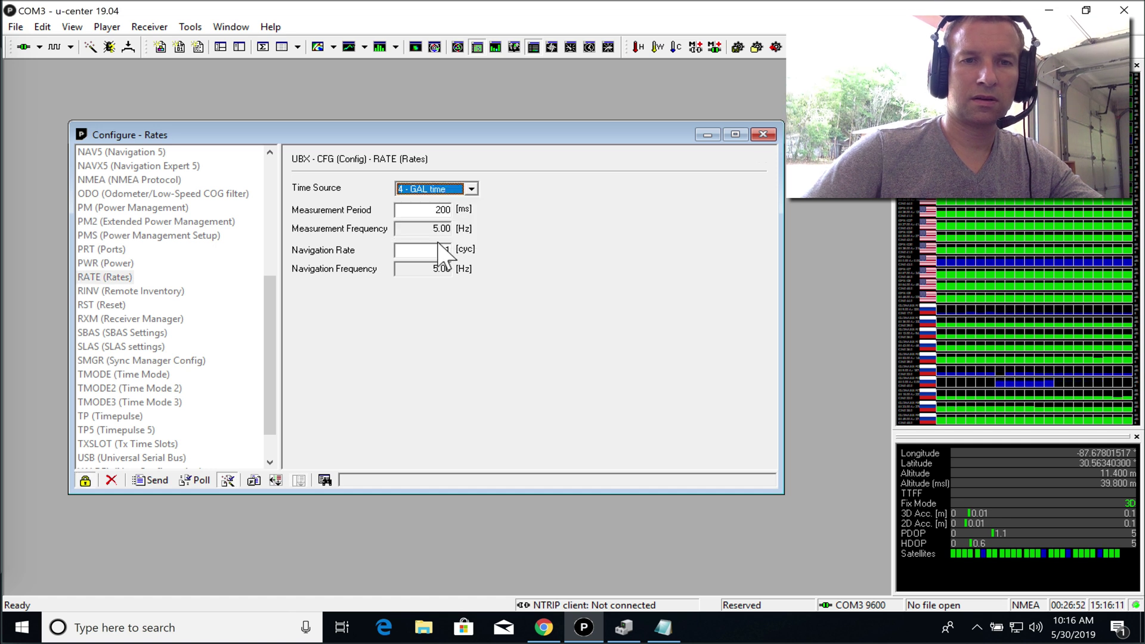
click(147, 480)
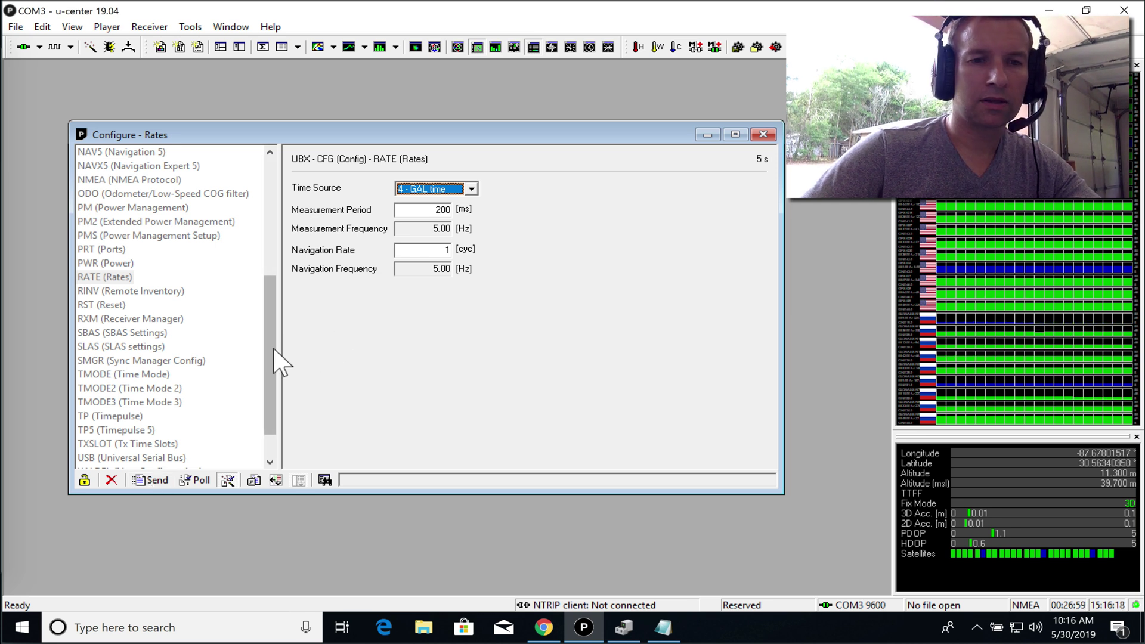
drag(276, 358, 273, 235)
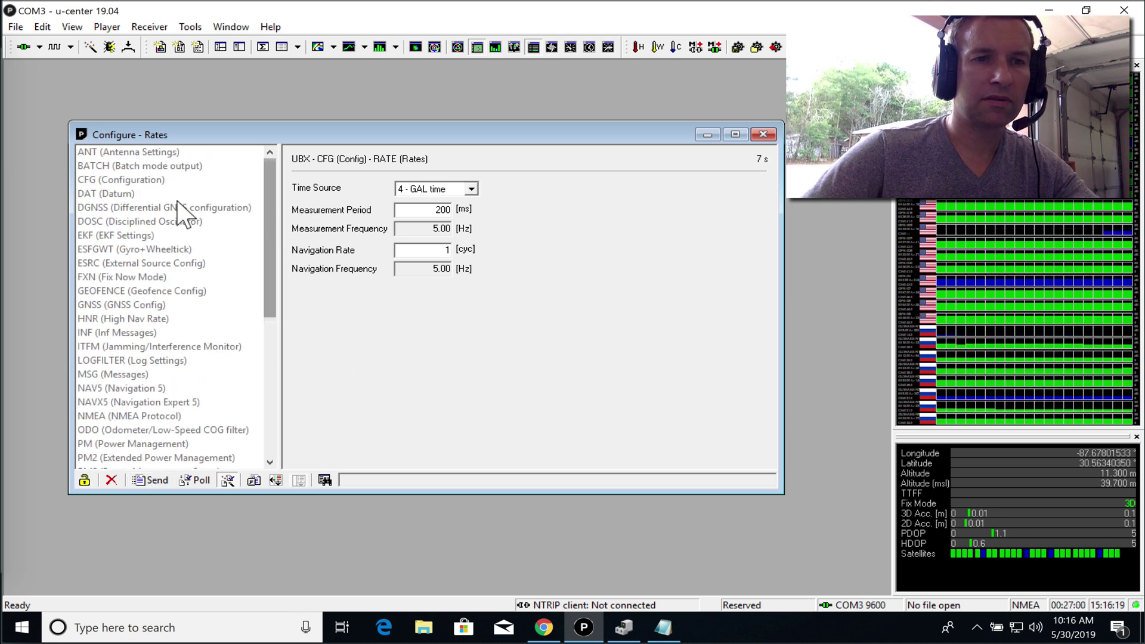
Step: Use CFG 'Save current configuration' to store the settings to BBR, FLASH, I2C-EEPROM and SPI-FLASH
click(121, 180)
click(297, 231)
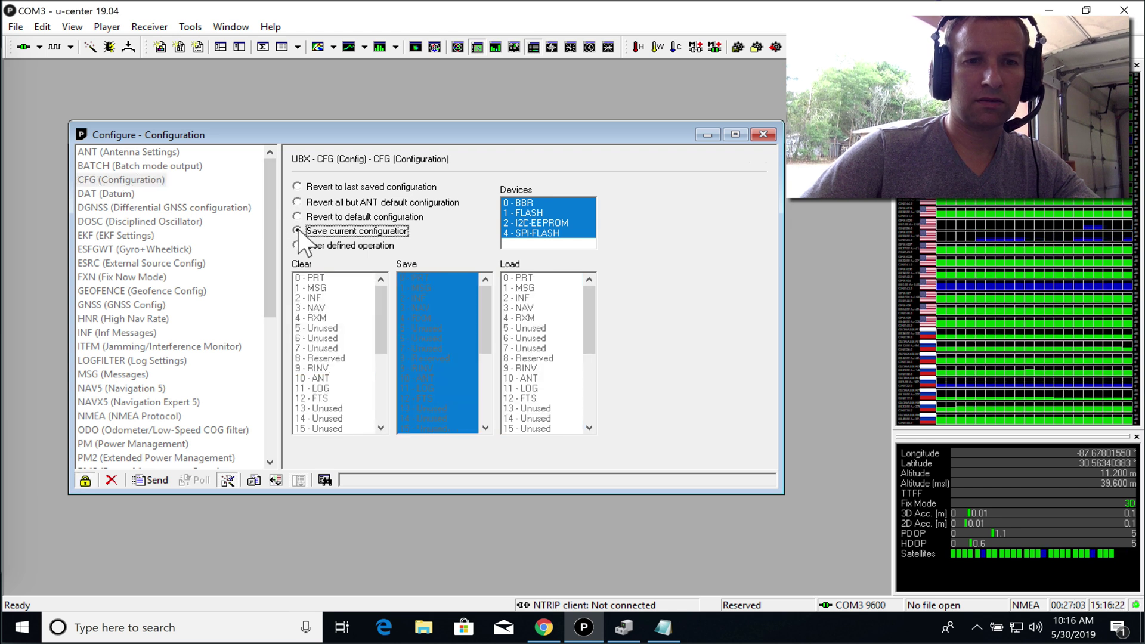
click(160, 480)
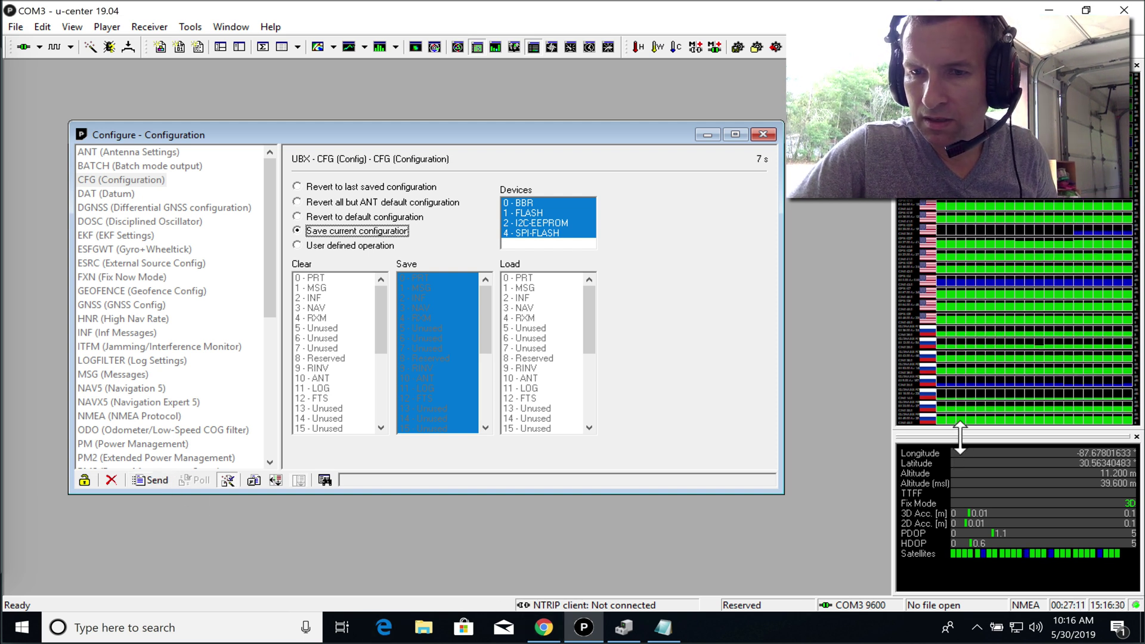
Step: Drag the data panel's splitter upward to watch the rover's Fix Mode field
drag(956, 436, 963, 280)
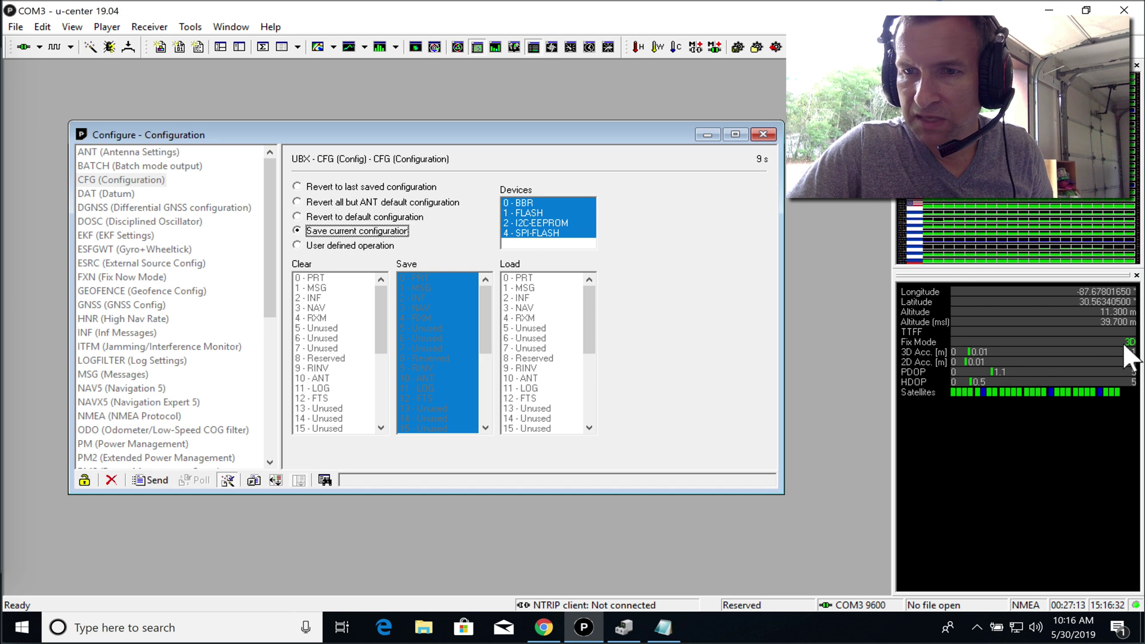